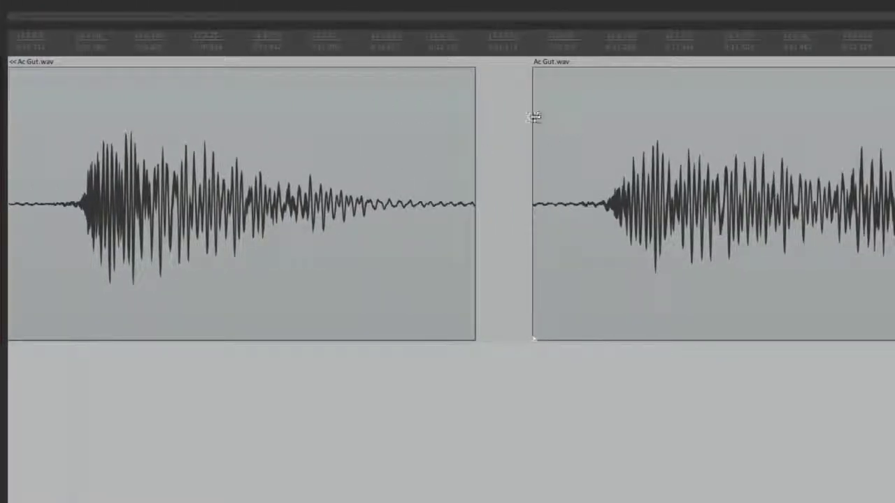
- Extend the start of the second Ac Gut.wav item back over the decaying hit at the end of the first item
left_click_drag(536, 117, 393, 136)
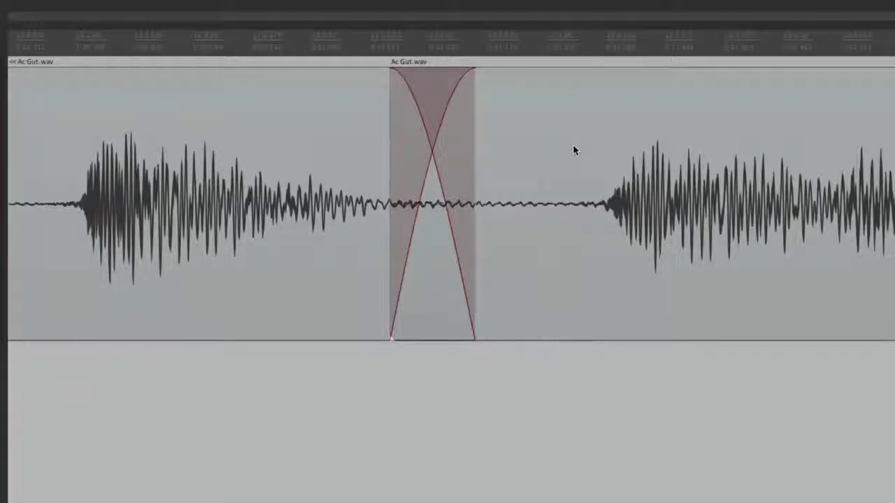
key("ctrl+z")
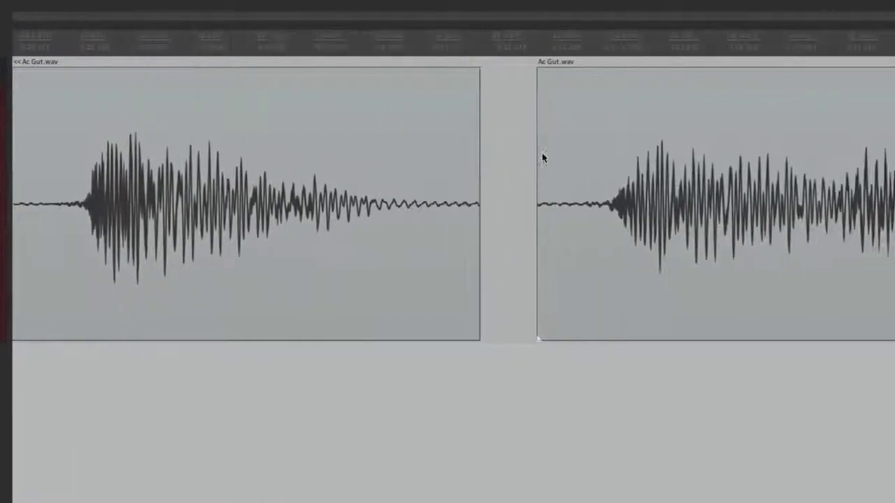
left_click_drag(539, 155, 220, 178)
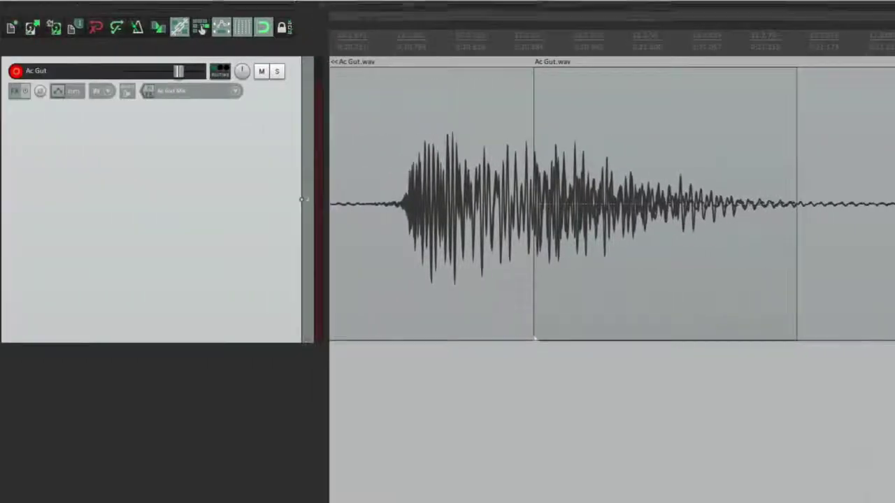
- Turn on the option to trim content behind media items when editing
mouse_move(404, 3)
left_click(313, 7)
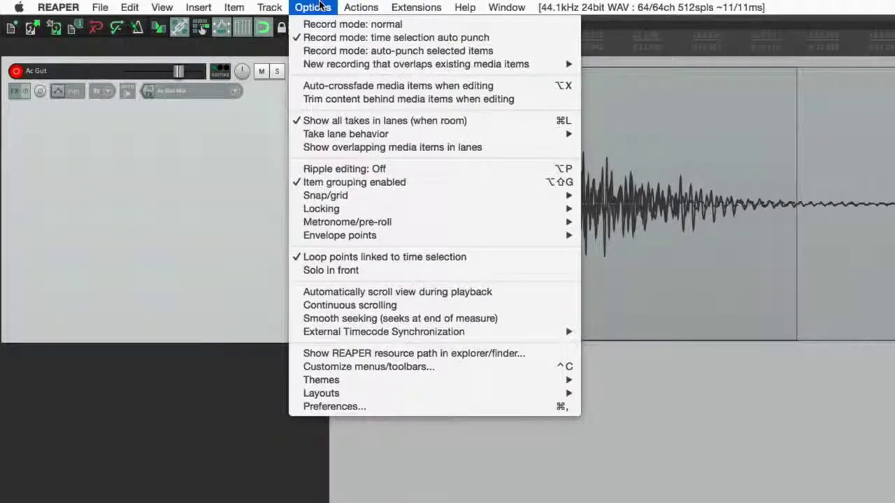
left_click(291, 102)
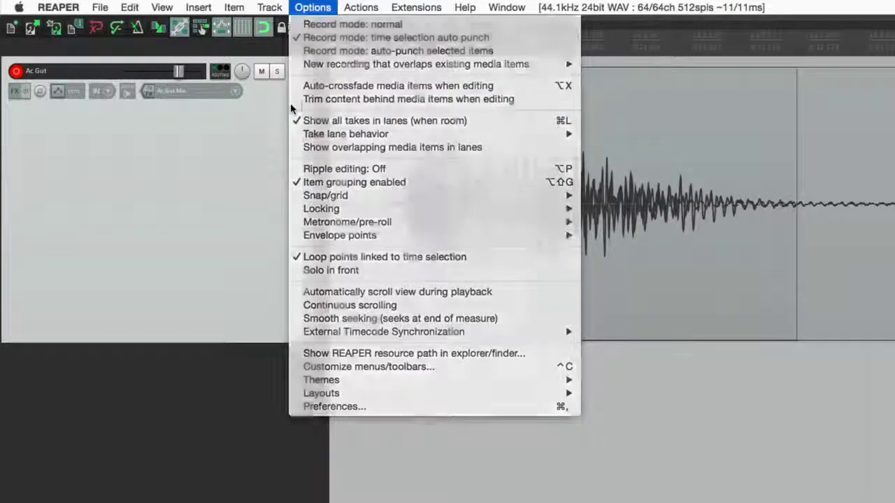
- Move the second item's start back and forth over the first item to trim it, ending with a gap between them
left_click_drag(216, 148, 285, 164)
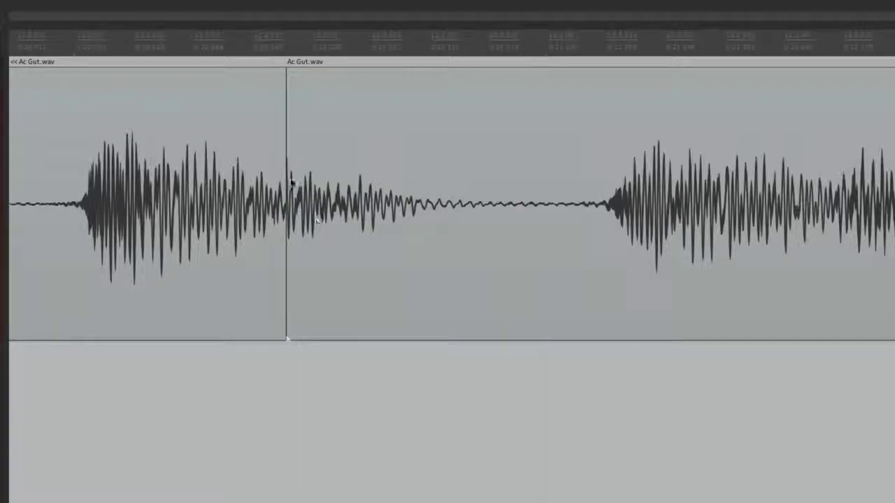
left_click_drag(288, 153, 222, 174)
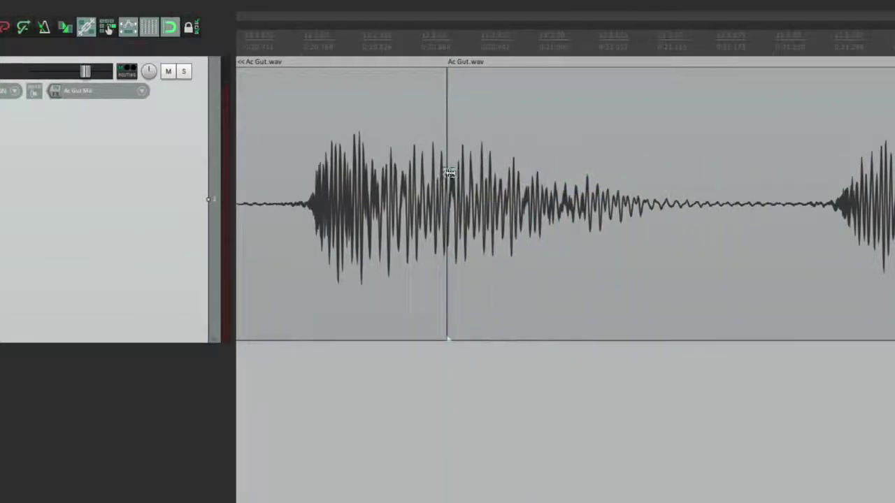
left_click_drag(451, 173, 529, 176)
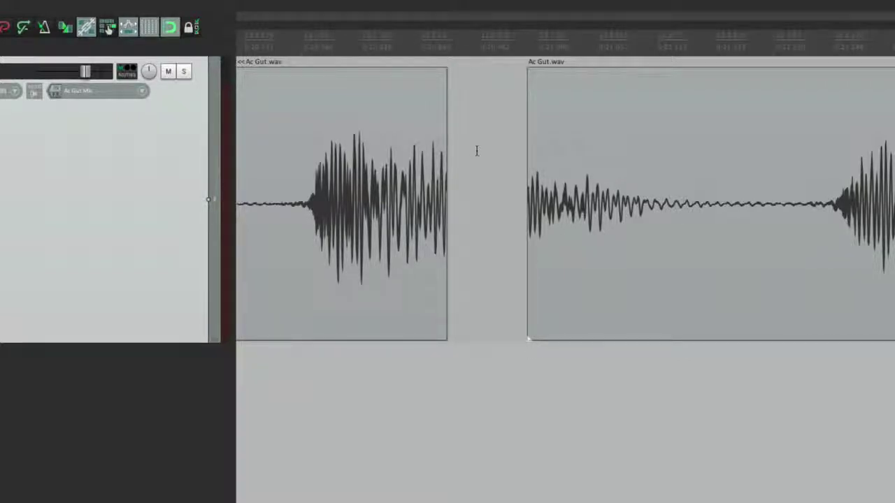
- Turn off trimming content behind media items and turn on auto-crossfade for media items when editing
left_click(220, 7)
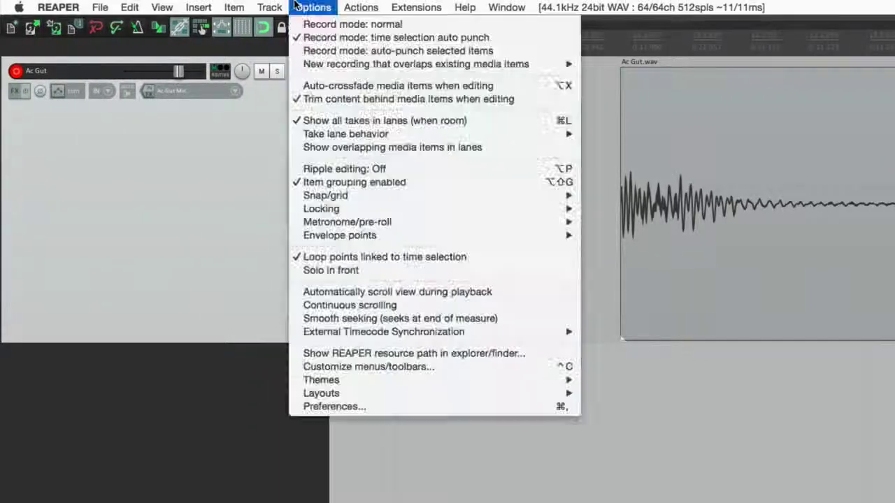
left_click(299, 96)
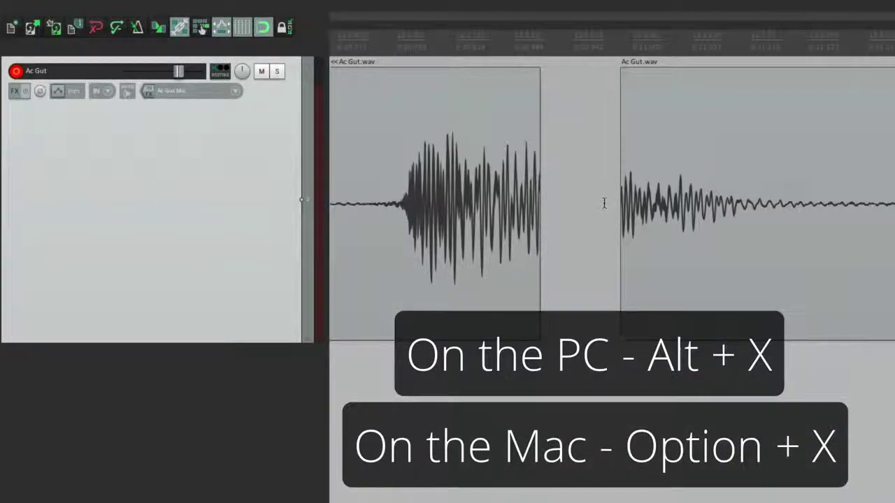
key("alt+x")
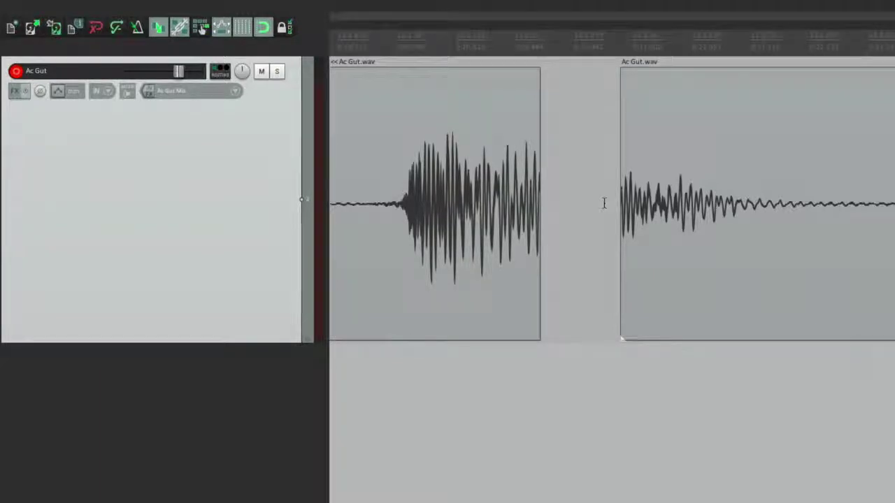
key("alt+x")
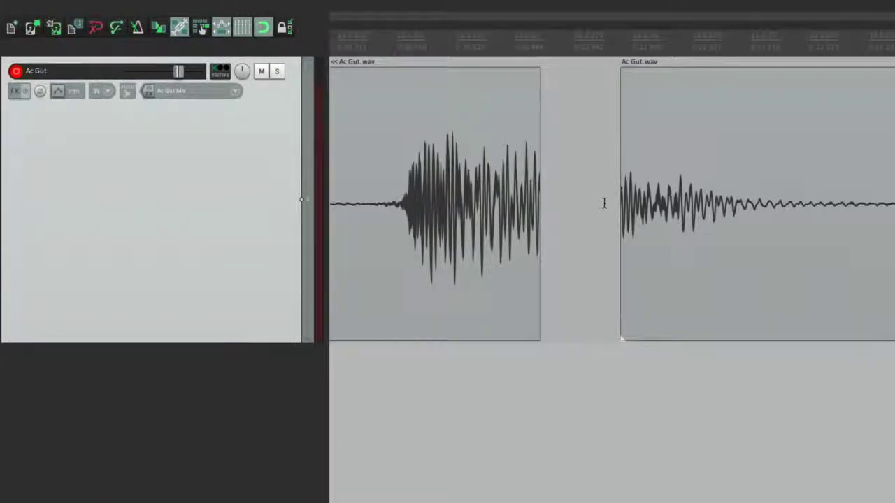
key("alt+x")
- Extend the first item's end over the second to form a crossfade, and move the second item's start later to shorten the overlap
left_click_drag(539, 168, 754, 171)
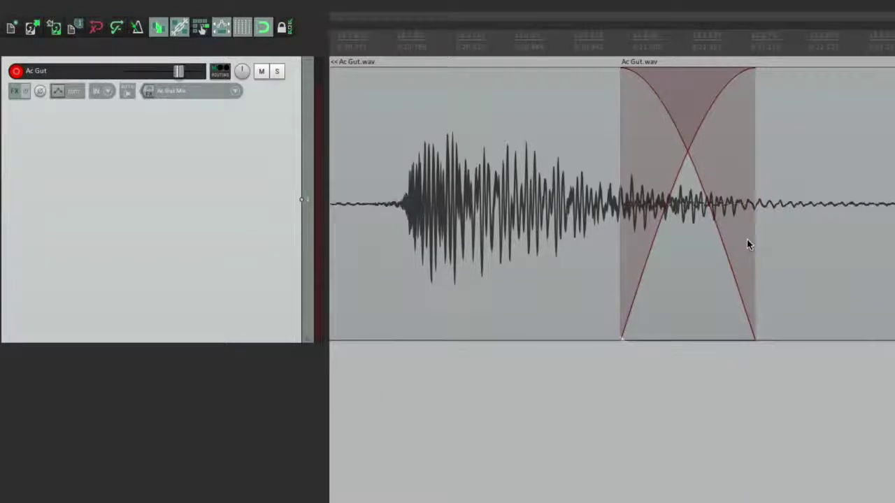
left_click_drag(750, 194, 759, 187)
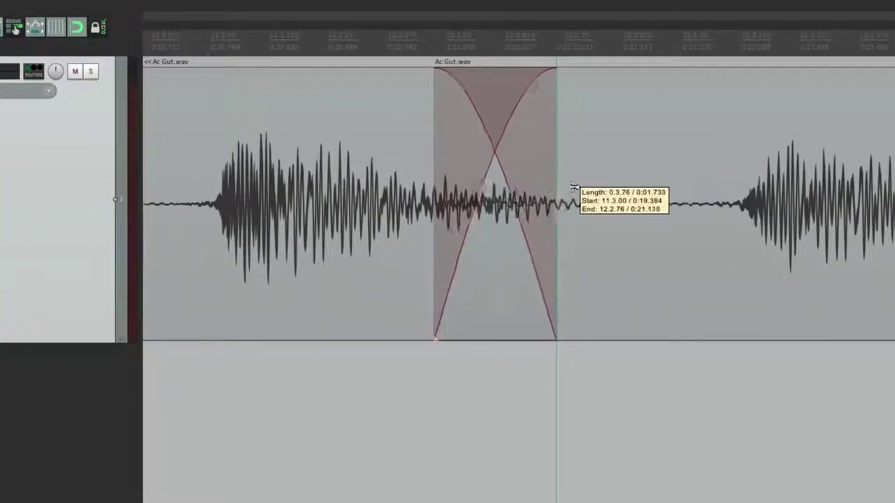
left_click_drag(573, 188, 679, 194)
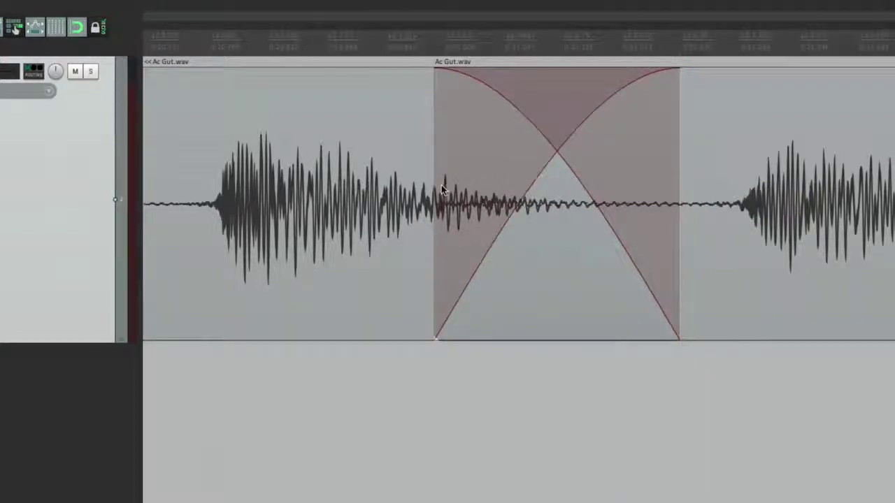
left_click_drag(436, 194, 559, 196)
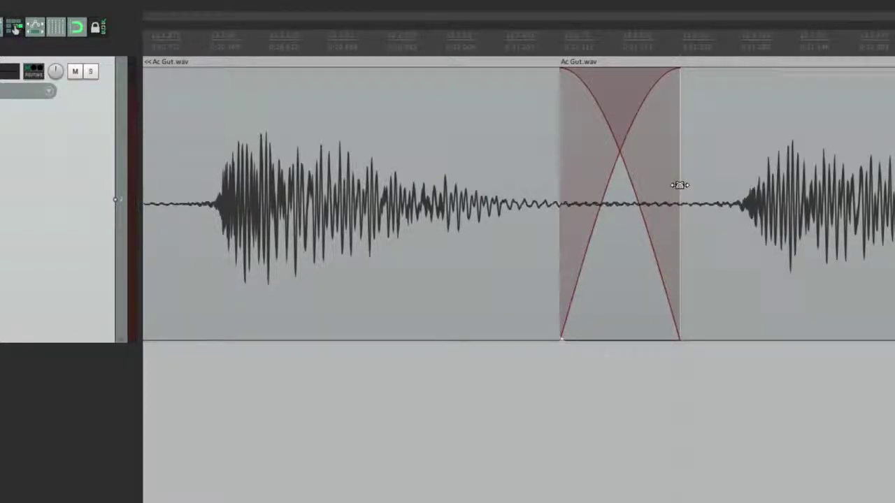
- Slide the whole crossfade back and forth within the quiet section between the two hits, keeping its length
mouse_move(679, 185)
left_mouse_down()
mouse_move(589, 198)
mouse_move(741, 200)
mouse_move(445, 208)
mouse_move(830, 202)
mouse_move(676, 195)
left_mouse_up()
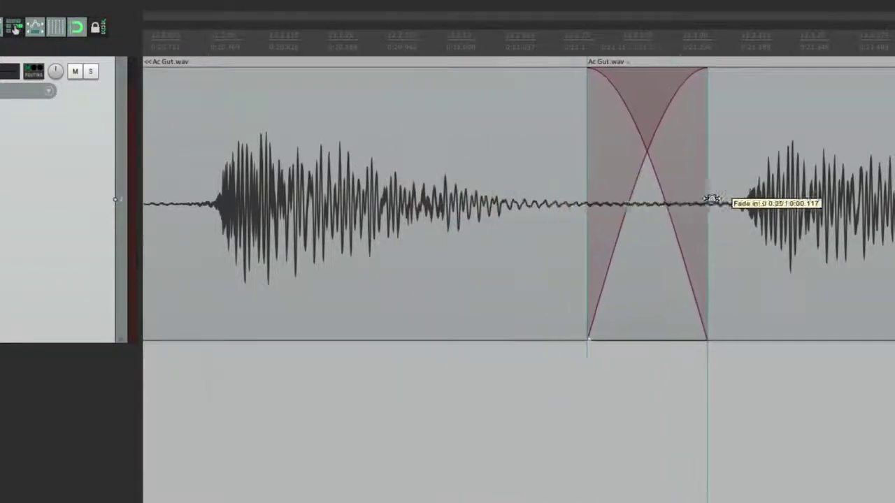
scroll(711, 200, "down", 3)
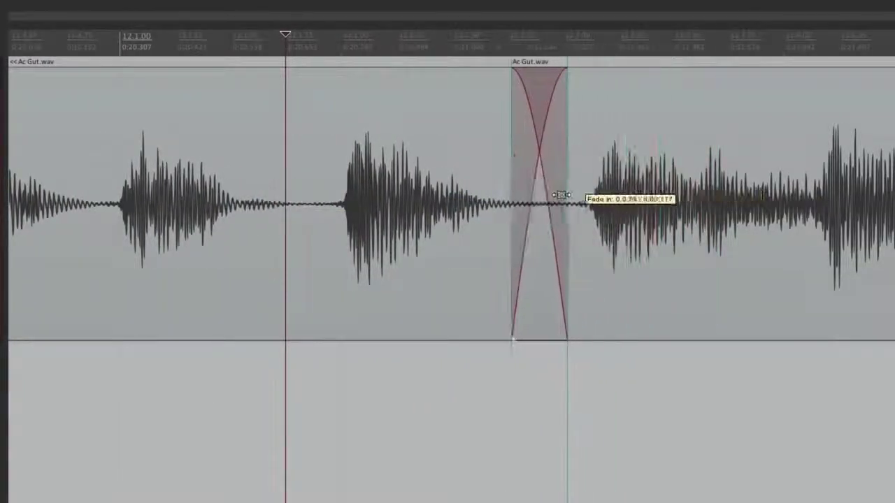
left_click_drag(562, 195, 552, 200)
scroll(551, 210, "up", 3)
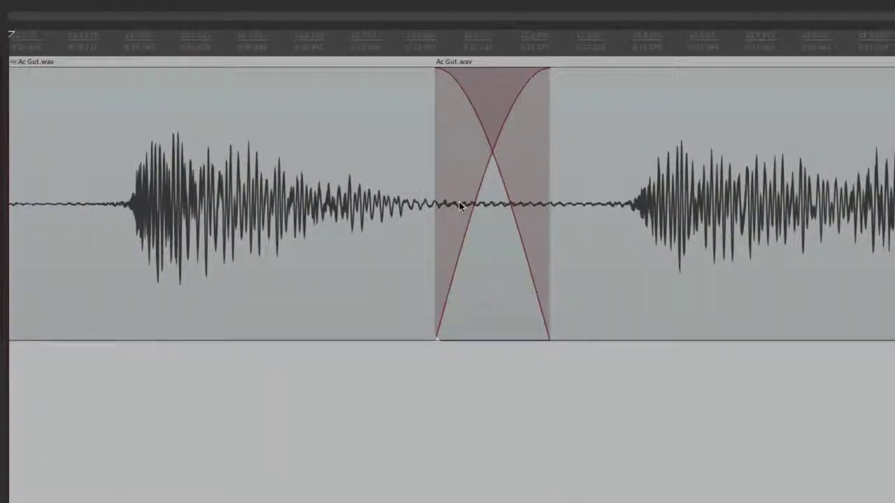
- Separate the two items with a small gap, and add a fade-out to the first and a fade-in to the second
left_click_drag(456, 200, 598, 202)
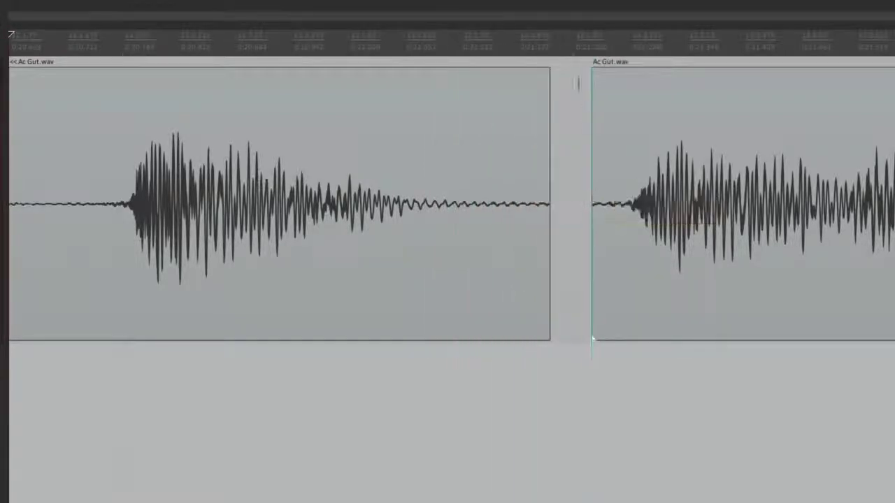
left_click_drag(545, 70, 417, 123)
left_click_drag(595, 76, 677, 91)
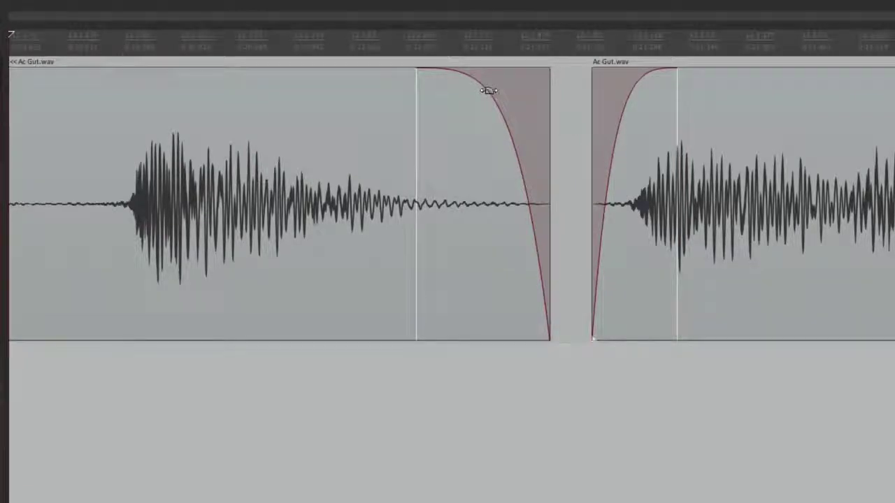
- Try the linear shape on the first item's fade-out, switch it to the steep S-curve, and lengthen the fade
right_click(488, 91)
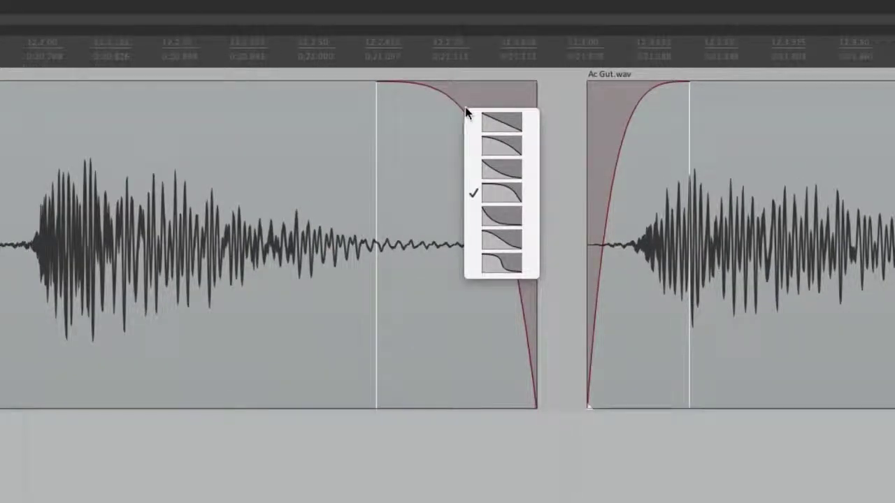
left_click(477, 122)
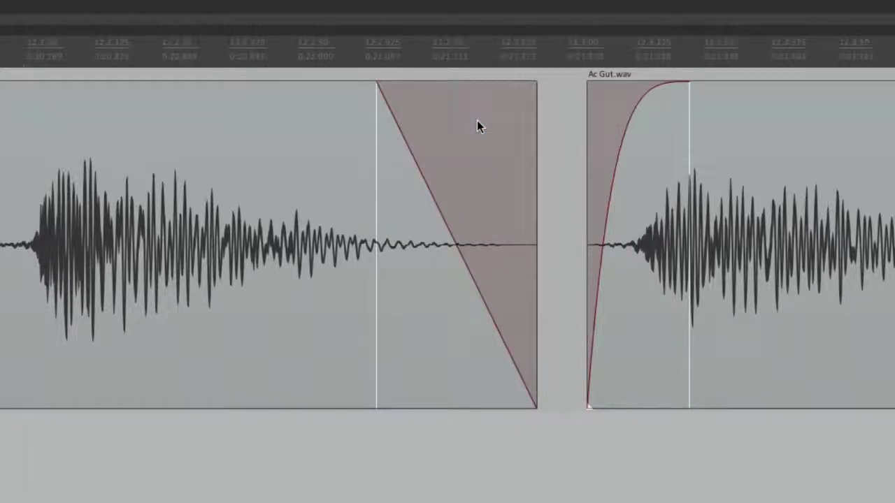
right_click(397, 124)
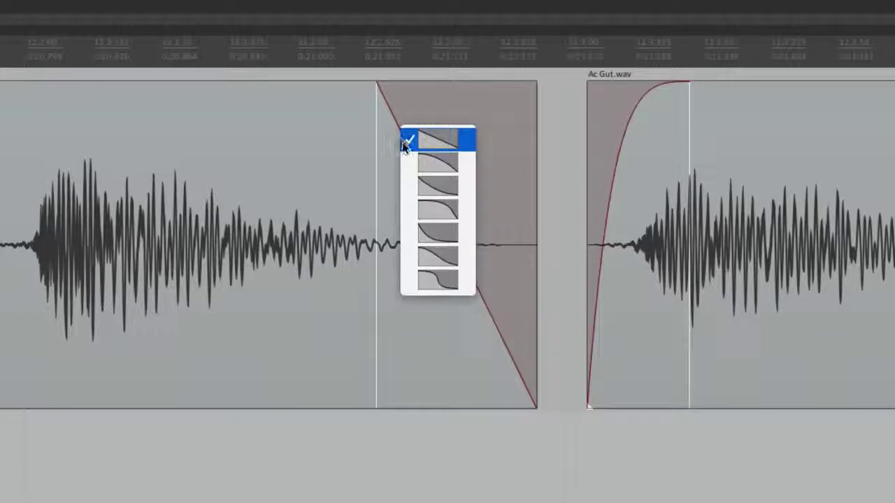
left_click(409, 280)
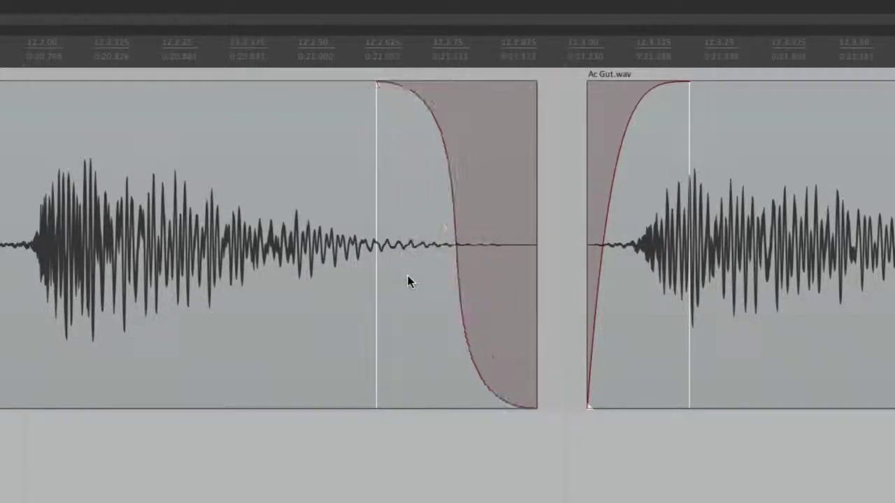
left_click_drag(372, 177, 320, 193)
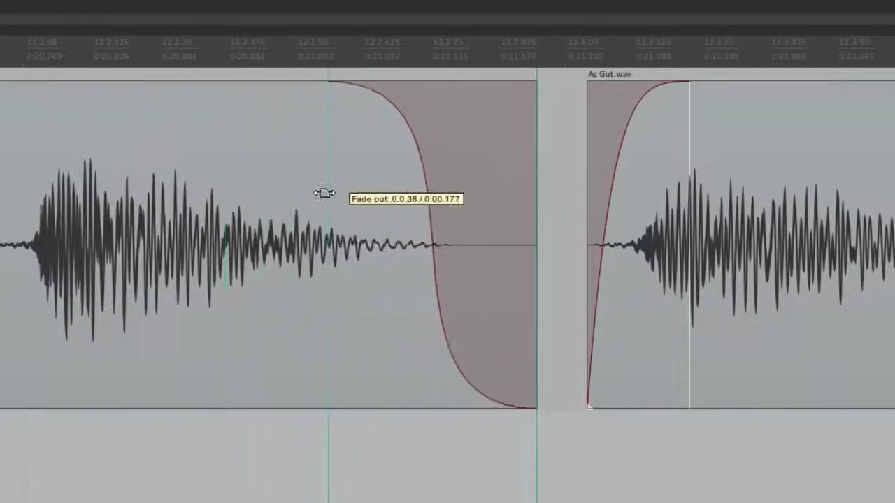
left_click_drag(415, 146, 399, 156)
- Try the linear shape on the second item's fade-in, lengthen the fade, and switch it to the steep S-curve
scroll(332, 224, "right", 3)
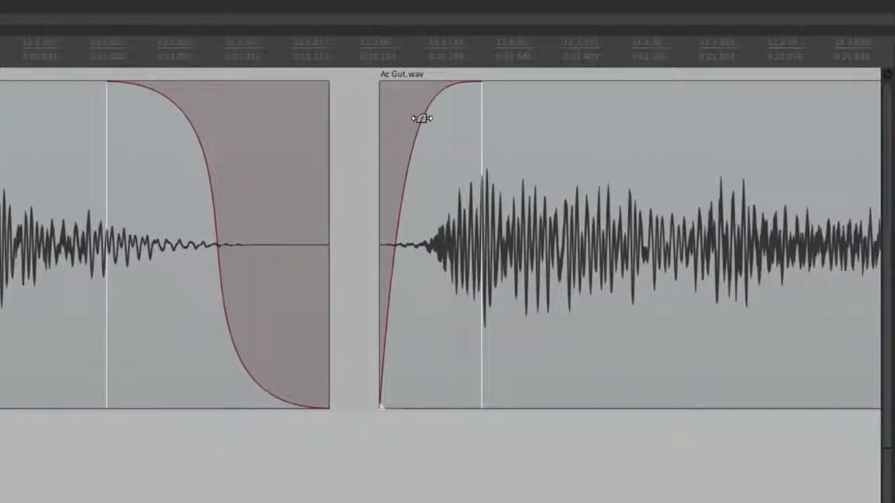
right_click(421, 119)
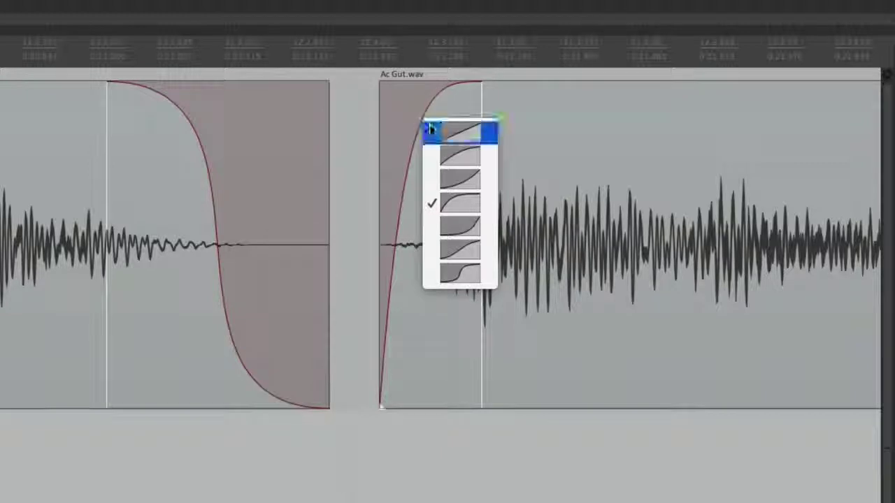
left_click(432, 133)
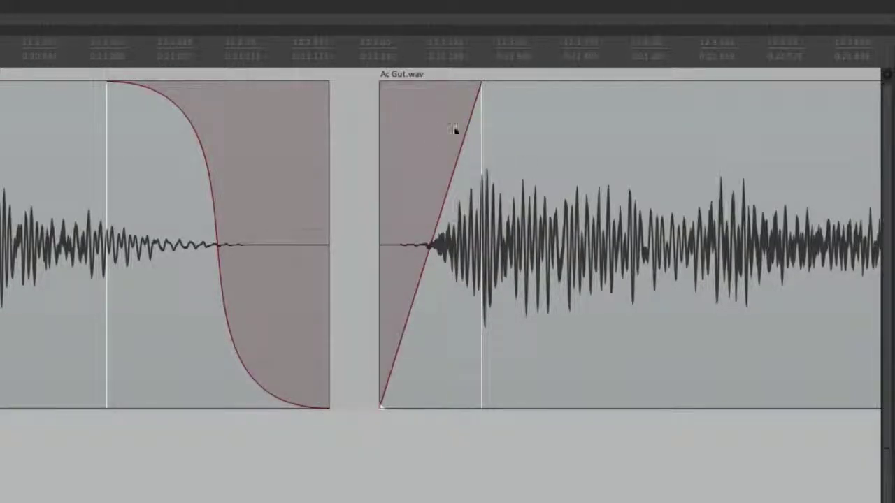
left_click_drag(478, 127, 505, 142)
right_click(489, 145)
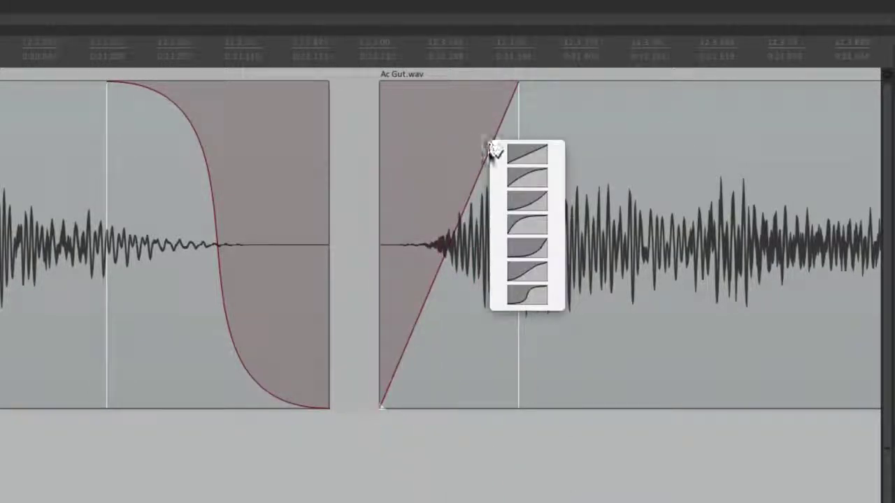
left_click(496, 293)
left_click_drag(516, 201, 484, 150)
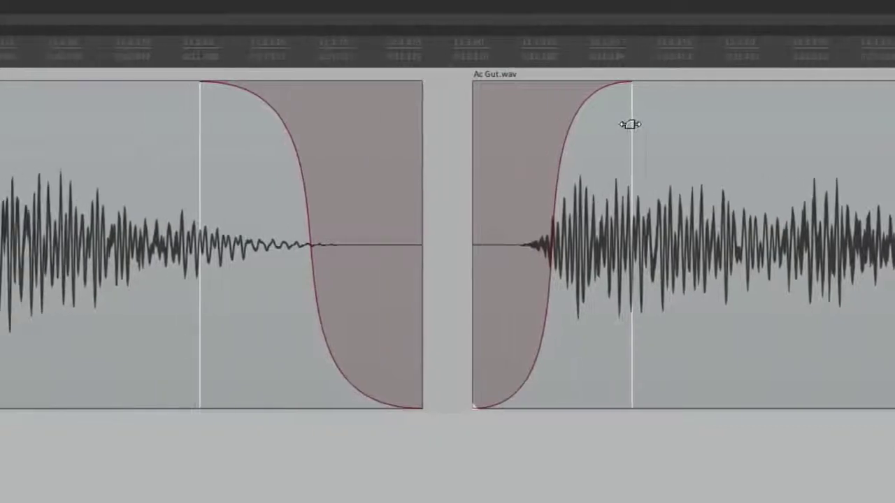
- Remove the second item's fade-in and the first item's fade-out
left_click_drag(564, 124, 363, 152)
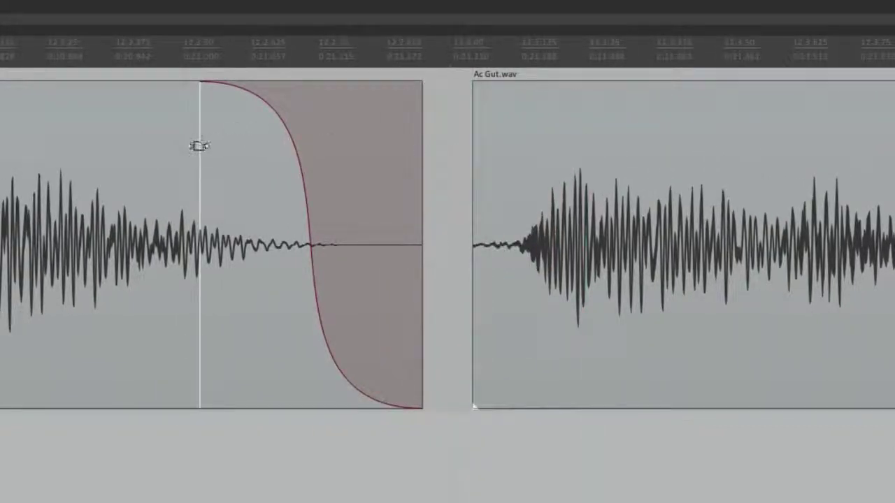
left_click_drag(200, 144, 500, 165)
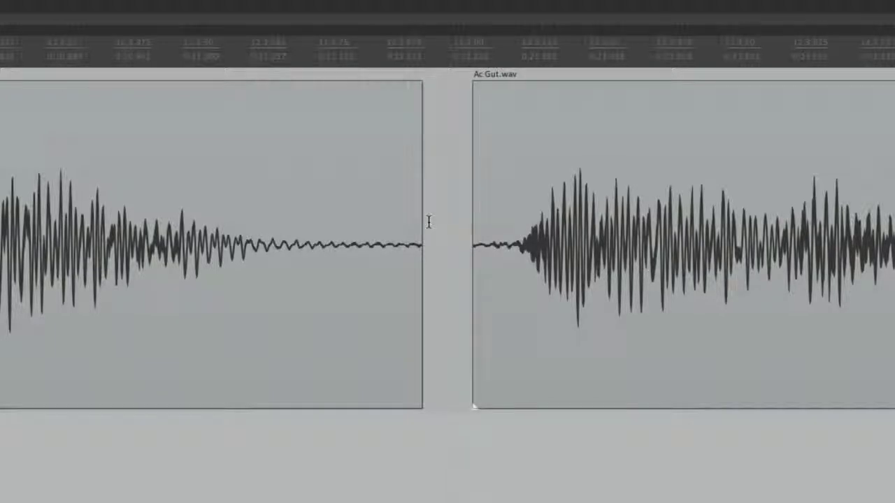
- Overlap the second item's start with the first item's end, then try the linear and gently curved crossfade shapes before choosing the steep S-curve
left_click_drag(476, 196, 346, 206)
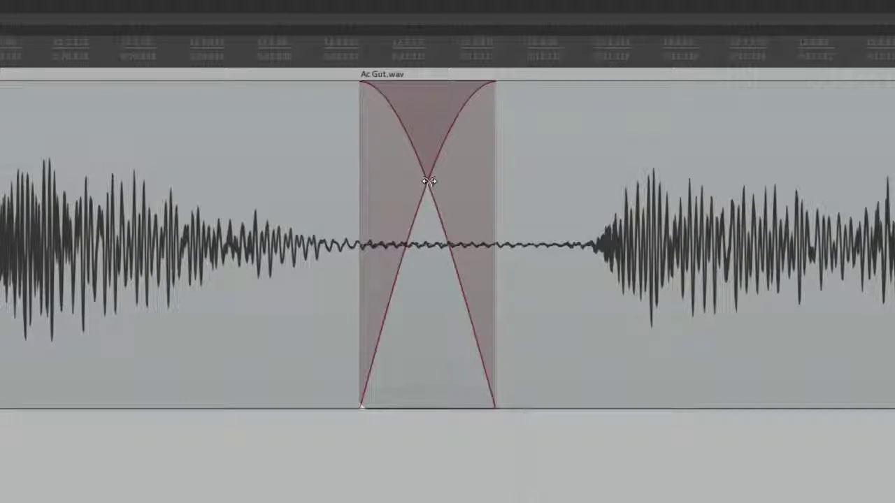
right_click(428, 181)
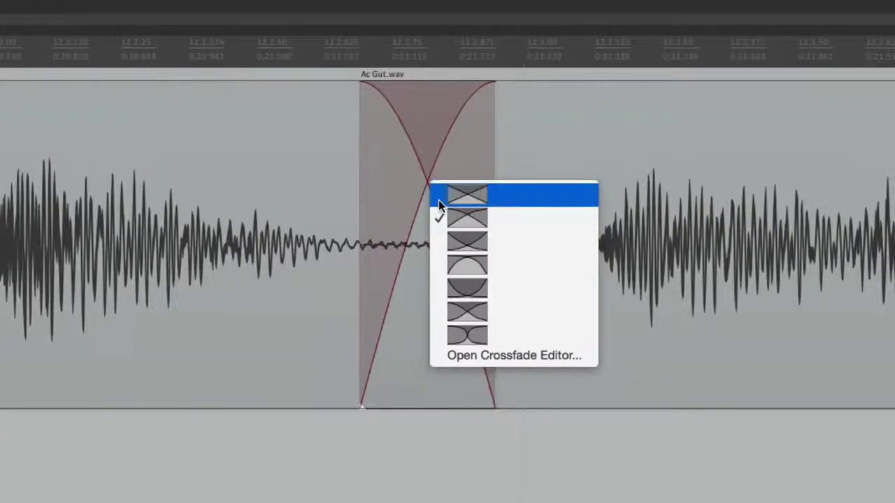
left_click(438, 200)
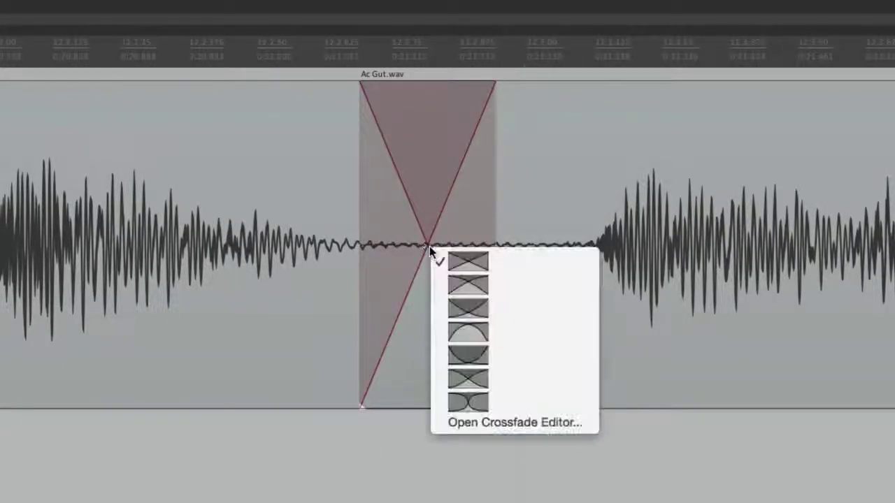
left_click(442, 285)
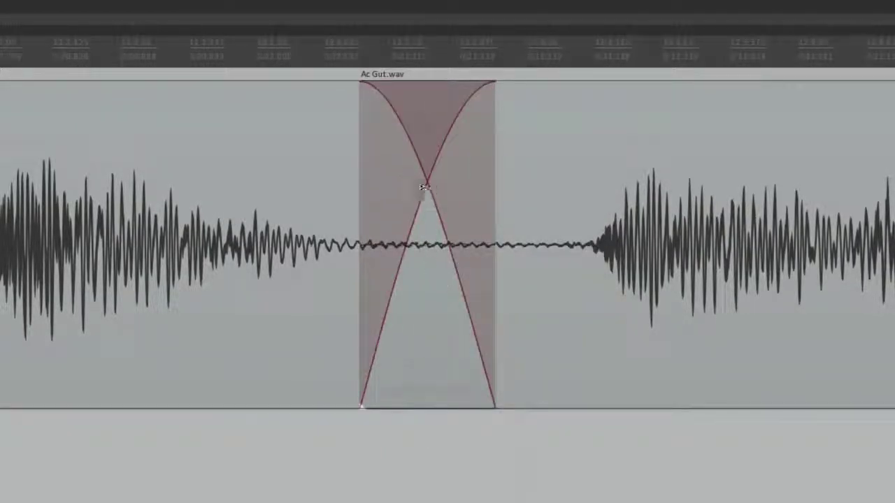
right_click(423, 187)
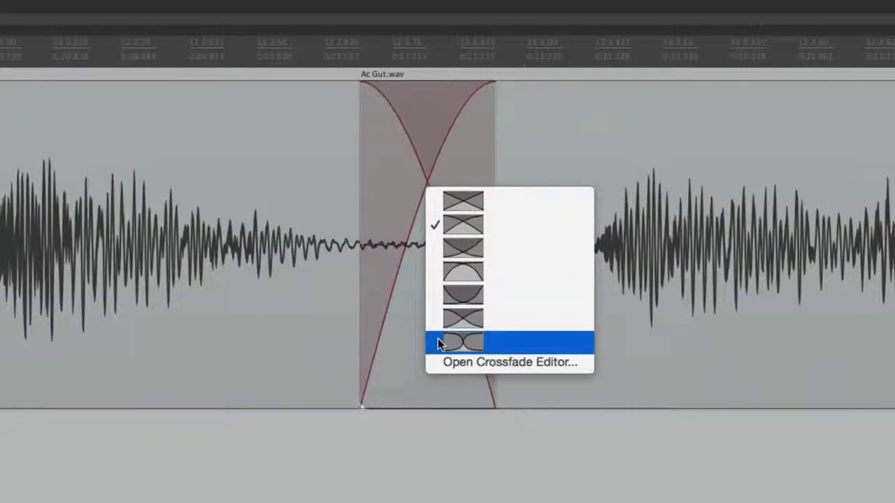
left_click(439, 344)
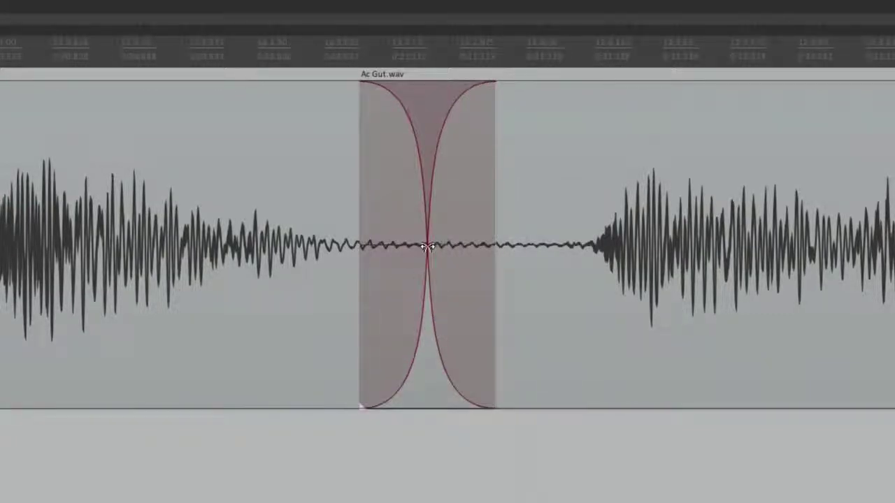
- Open the Crossfade Editor for this crossfade, try the linear shape on the linked fade-out, and return it to the steep S-curve
right_click(427, 245)
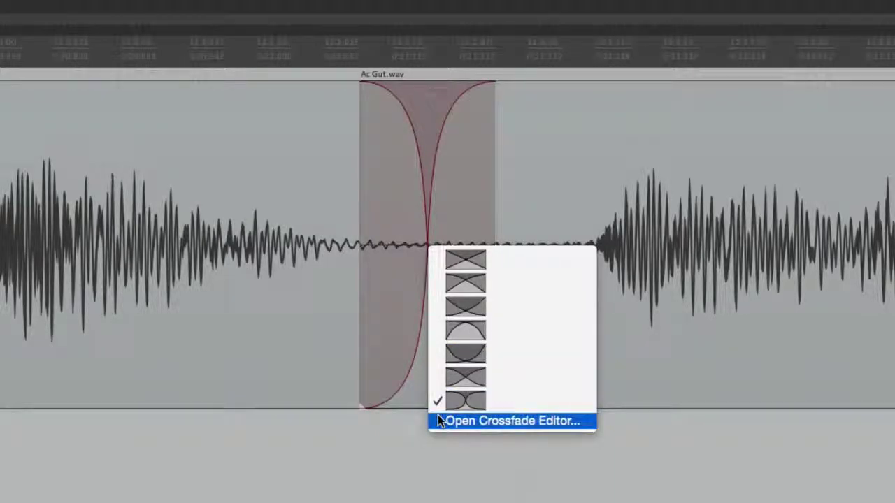
left_click(439, 421)
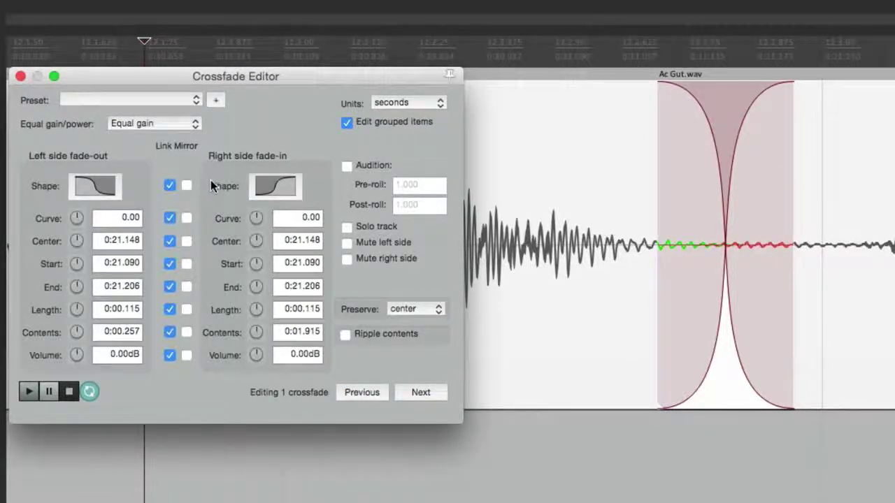
left_click(88, 188)
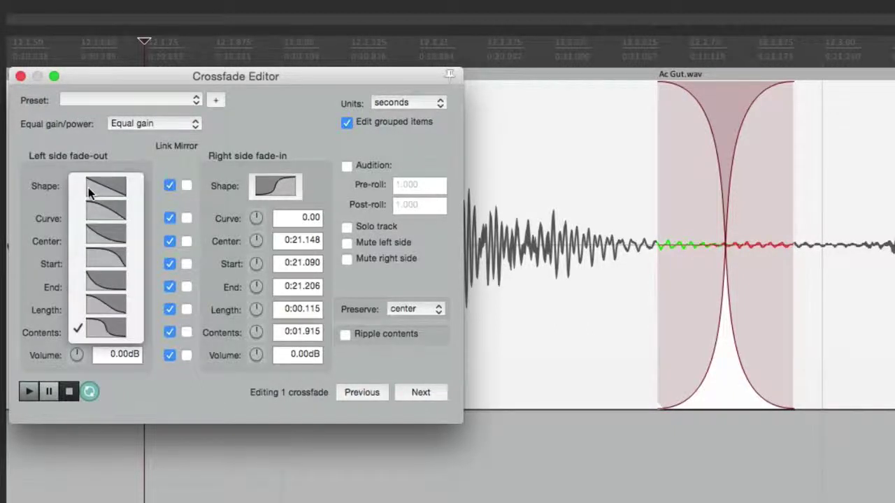
left_click(88, 187)
left_click(88, 187)
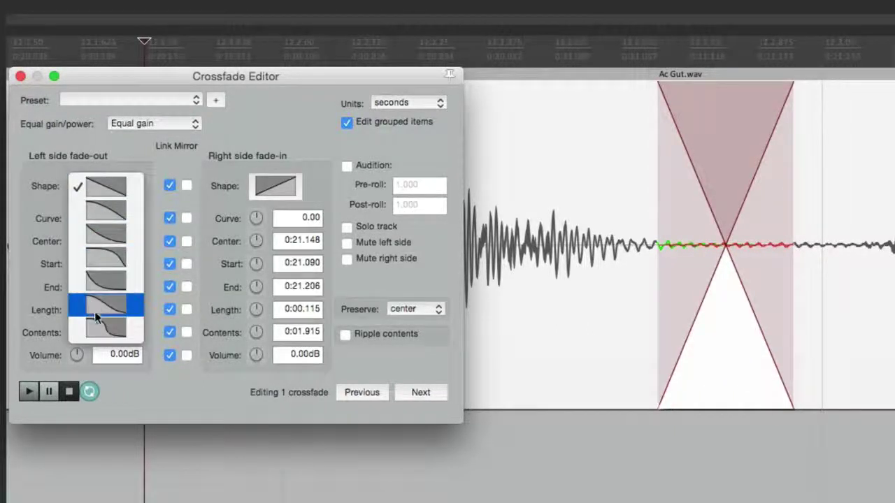
left_click(94, 329)
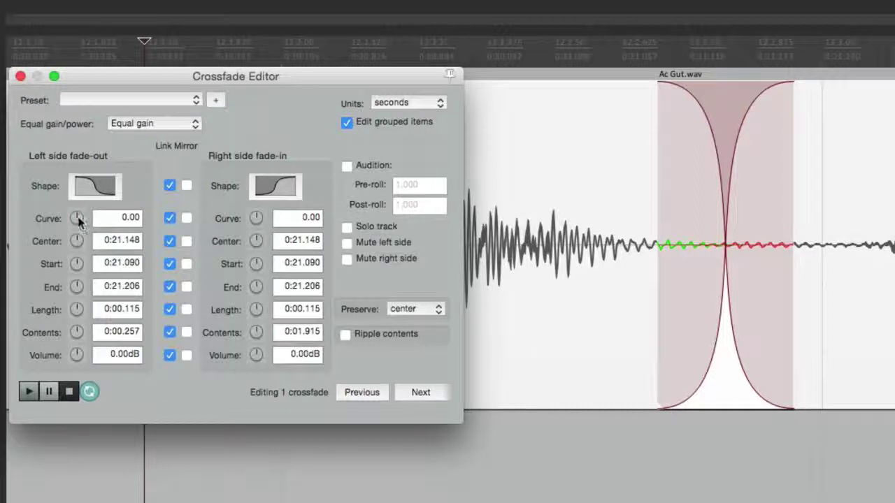
- Try a crossfade curve of -0.39, readjust it to -0.14, and move the crossfade's center to 0:21.141
left_click_drag(77, 217, 77, 244)
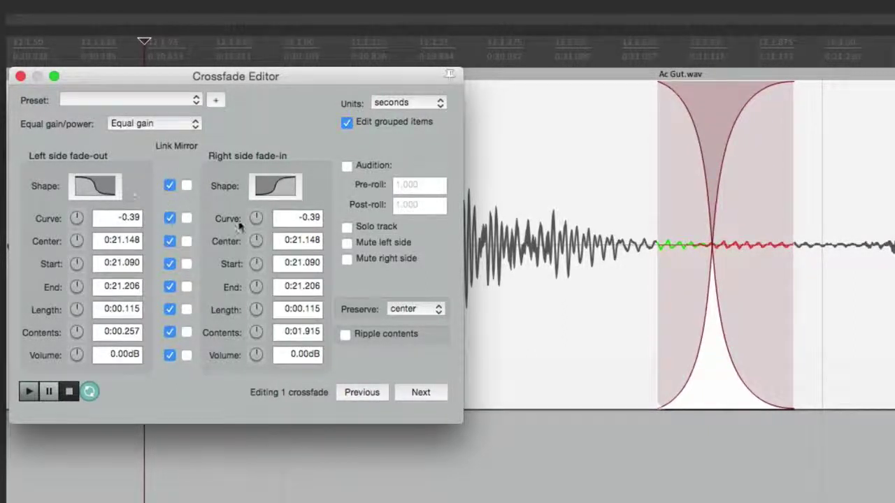
left_click_drag(254, 219, 254, 206)
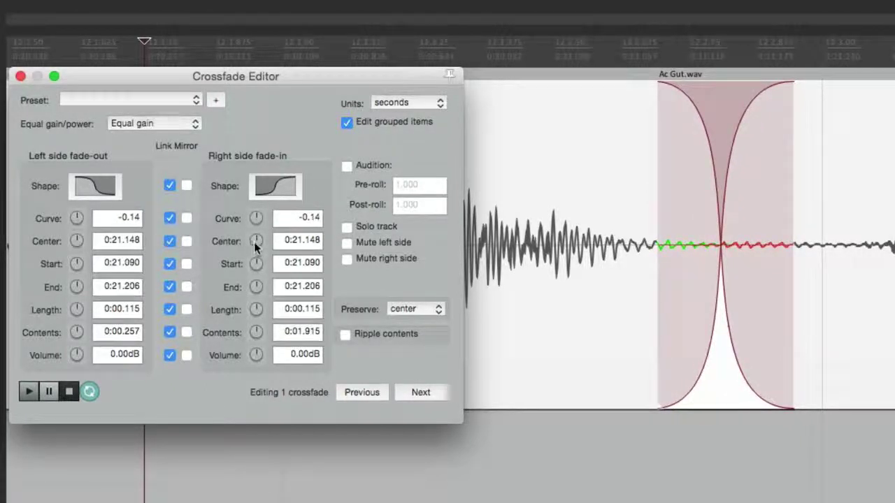
mouse_move(256, 241)
left_mouse_down()
mouse_move(256, 228)
mouse_move(255, 243)
left_mouse_up()
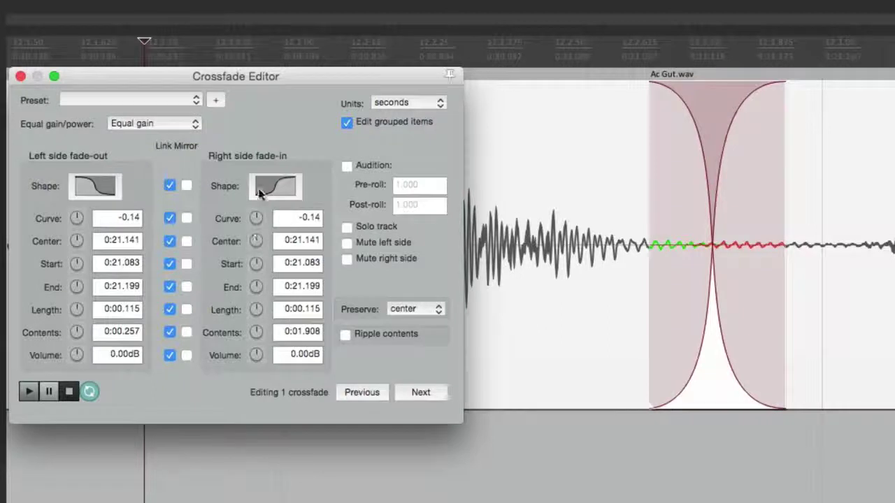
- Set the linked fade-in to the linear shape and move the crossfade's center to 0:21.134
left_click(260, 194)
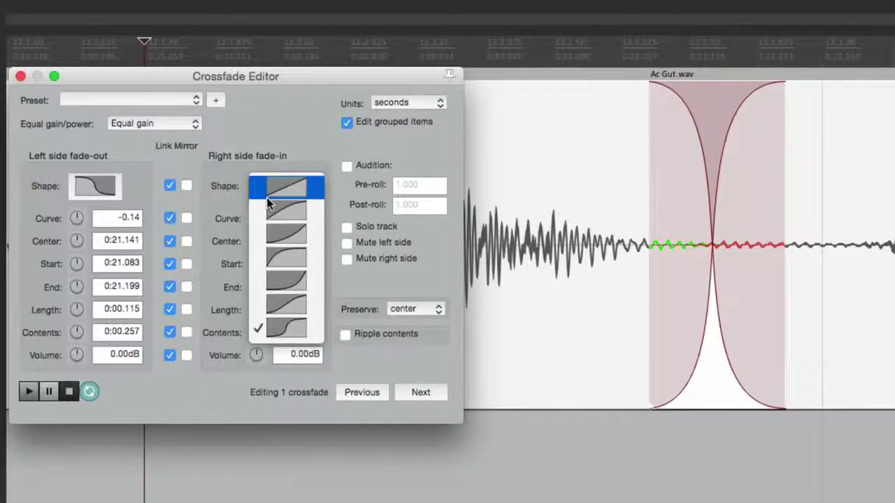
left_click(278, 187)
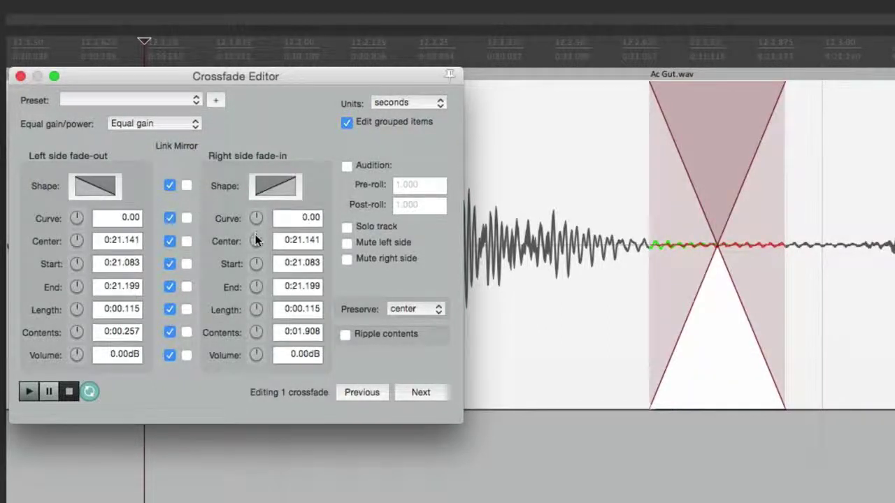
mouse_move(256, 239)
left_mouse_down()
mouse_move(256, 227)
mouse_move(256, 246)
mouse_move(256, 228)
mouse_move(256, 237)
left_mouse_up()
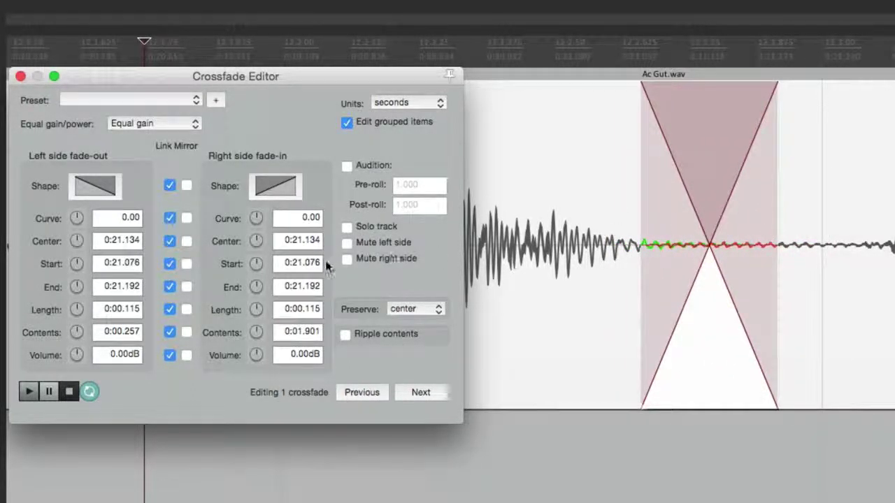
- Set the crossfade length to 0:00.203, shift the linked contents to 0:00.237 and 0:01.859, and close the Crossfade Editor
left_click_drag(256, 264, 258, 330)
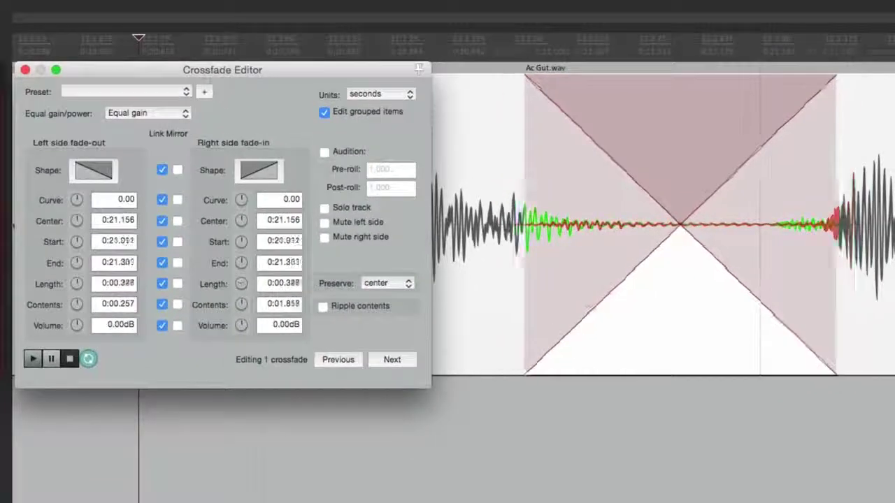
left_click_drag(241, 283, 243, 291)
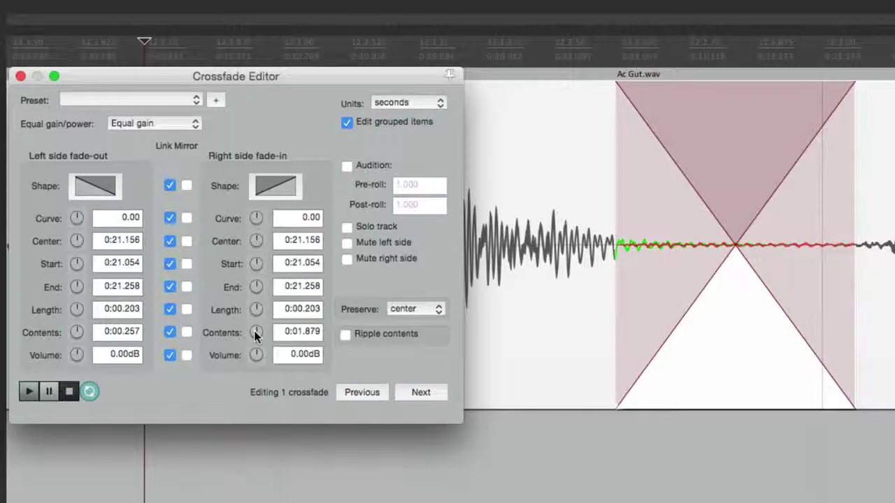
left_click_drag(256, 335, 256, 374)
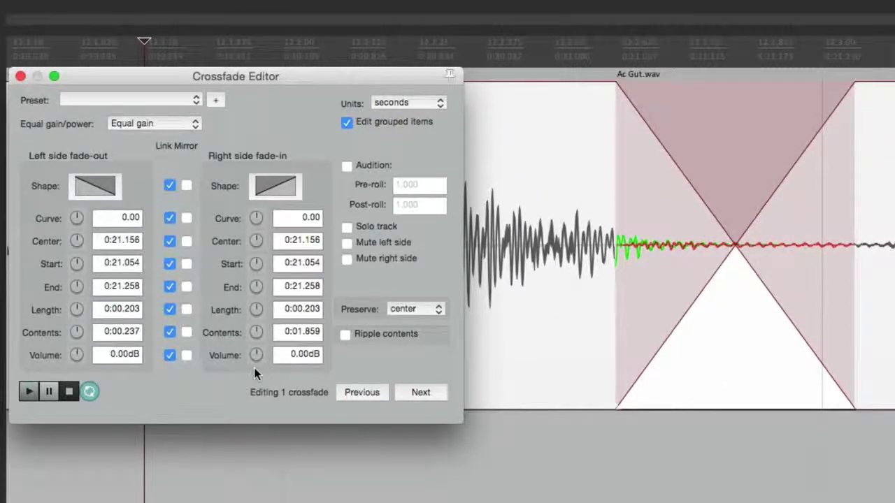
key("Escape")
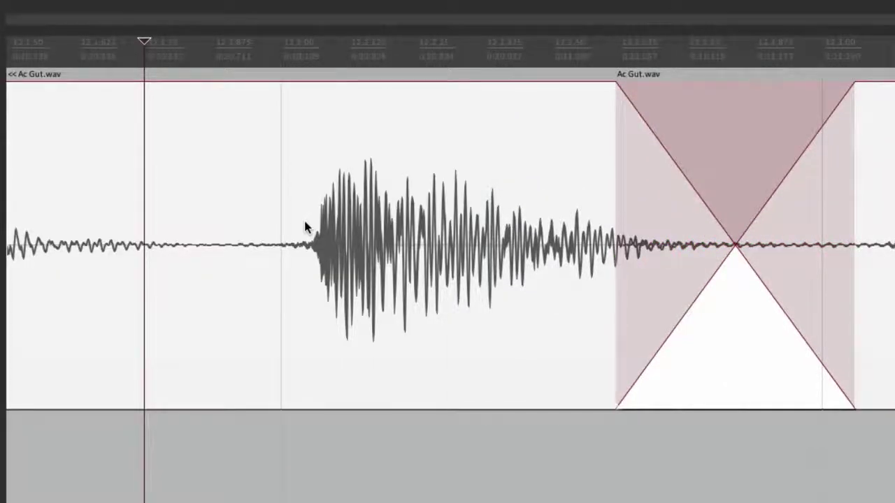
- Widen the crossfade at both ends and switch it to the second, gently curved crossfade shape
left_click(504, 210)
scroll(551, 489, "up", 2)
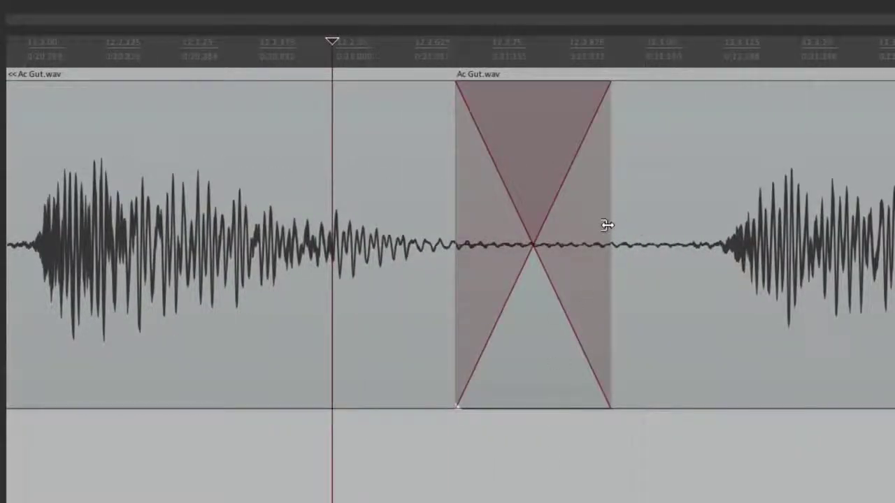
left_click_drag(607, 224, 655, 224)
mouse_move(458, 239)
left_mouse_down()
mouse_move(371, 251)
mouse_move(453, 246)
left_mouse_up()
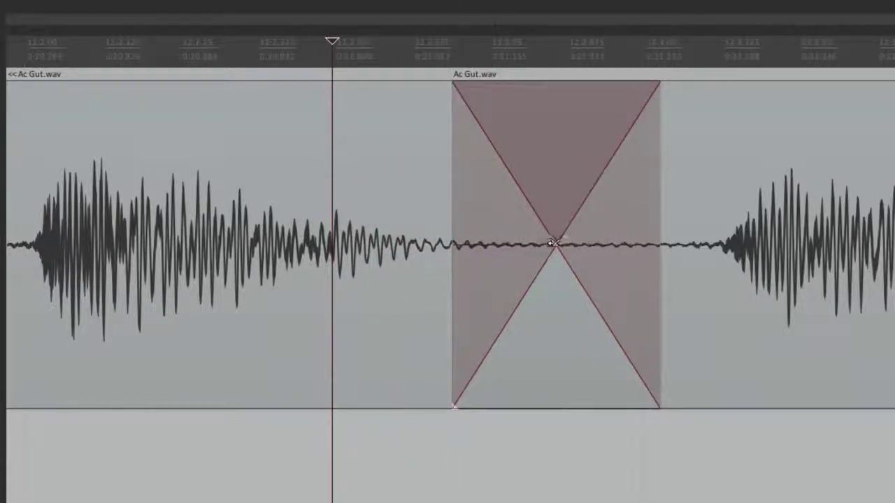
right_click(553, 243)
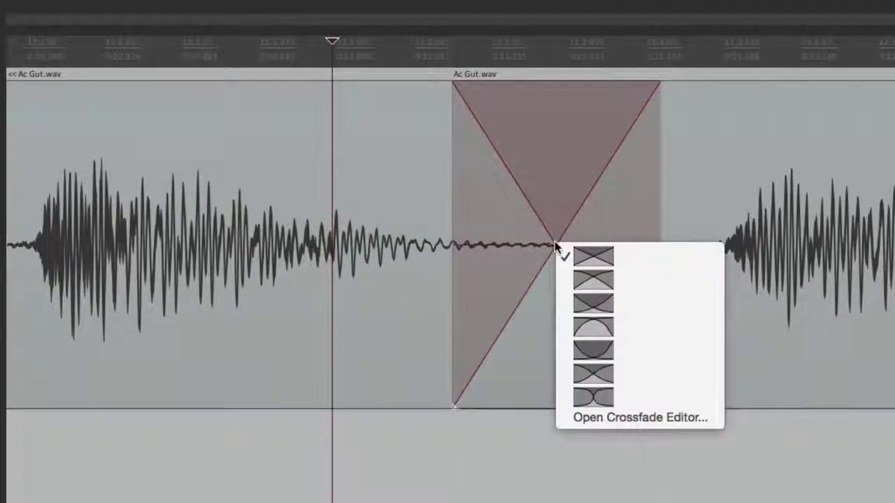
left_click(559, 277)
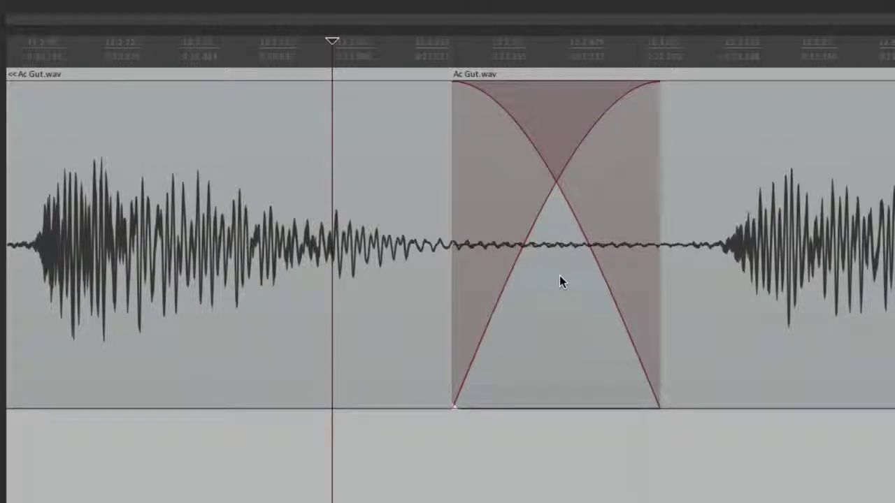
- Remove the crossfade by trimming the facing edges of the two items so they meet without overlapping
left_click(550, 139)
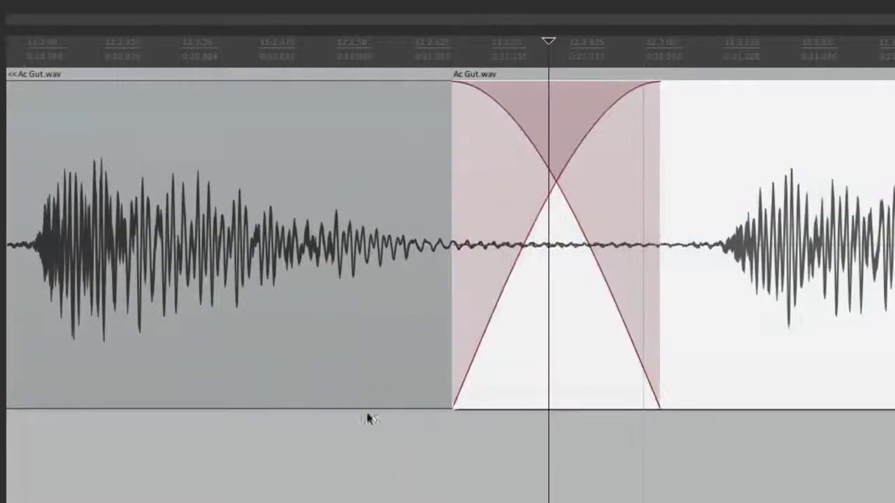
left_click(346, 447)
left_click_drag(470, 241, 581, 236)
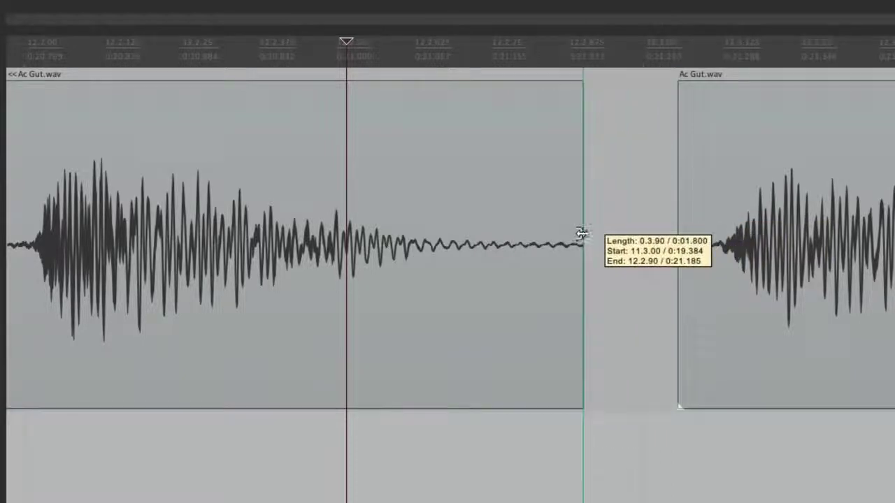
left_click_drag(678, 234, 585, 238)
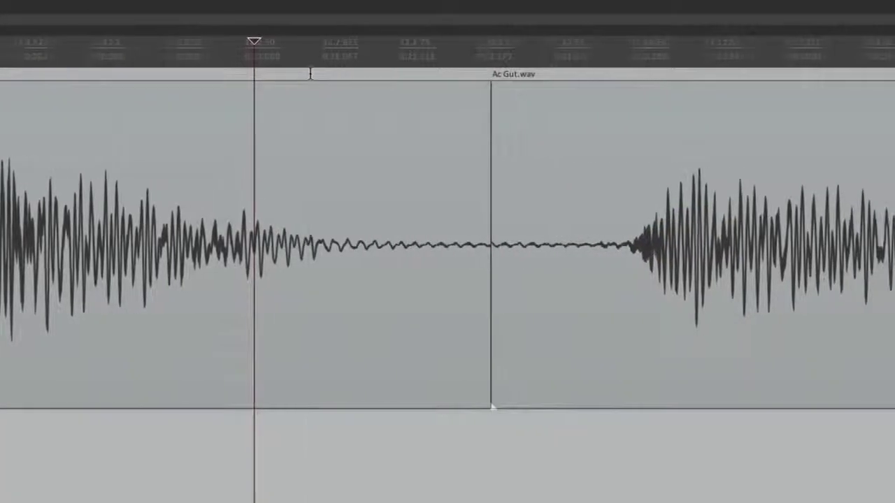
- Crossfade the two items across a time selection spanning their join, clear the selection, and shorten the crossfade from both ends
left_click_drag(401, 116, 715, 116)
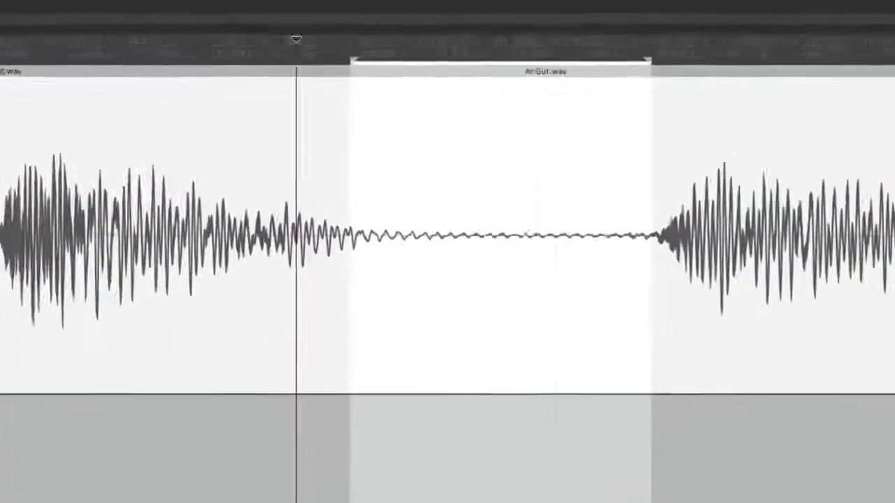
key("x")
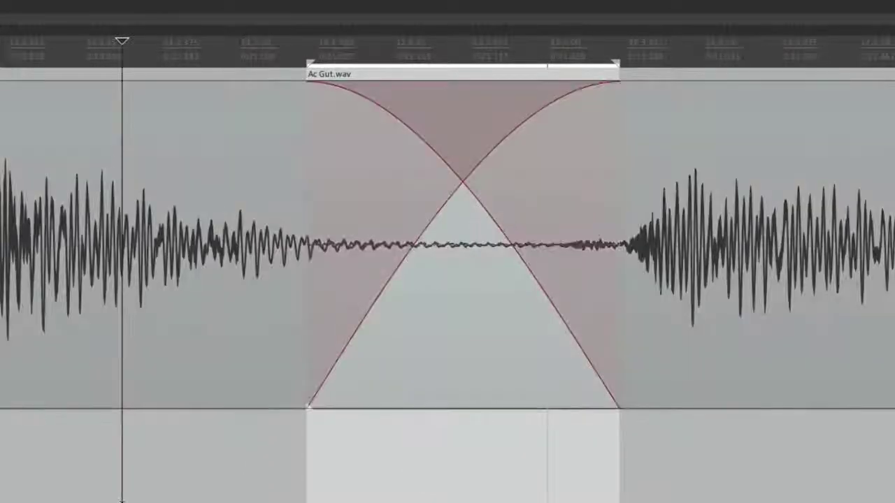
left_click(521, 386)
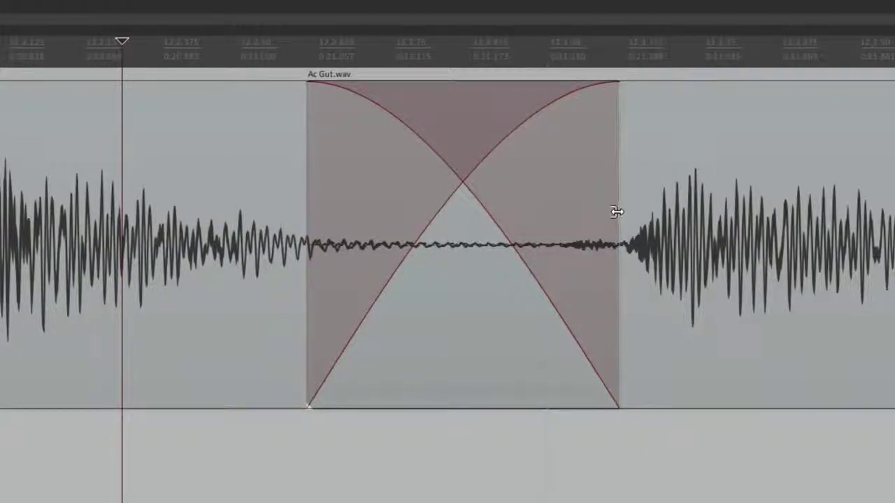
left_click_drag(616, 212, 546, 249)
left_click_drag(313, 226, 373, 230)
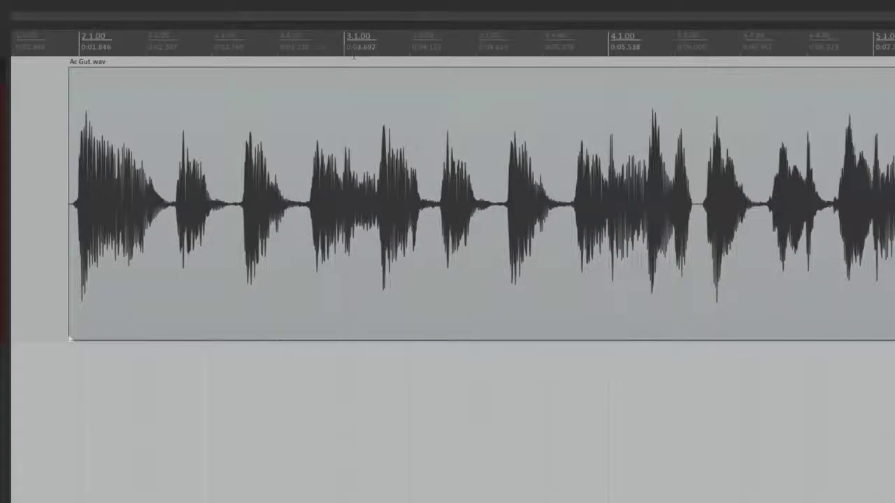
- Make a time selection from 3.1.00 to 4.1.00 over the item and review the record mode and auto-crossfade options
left_click_drag(354, 54, 607, 53)
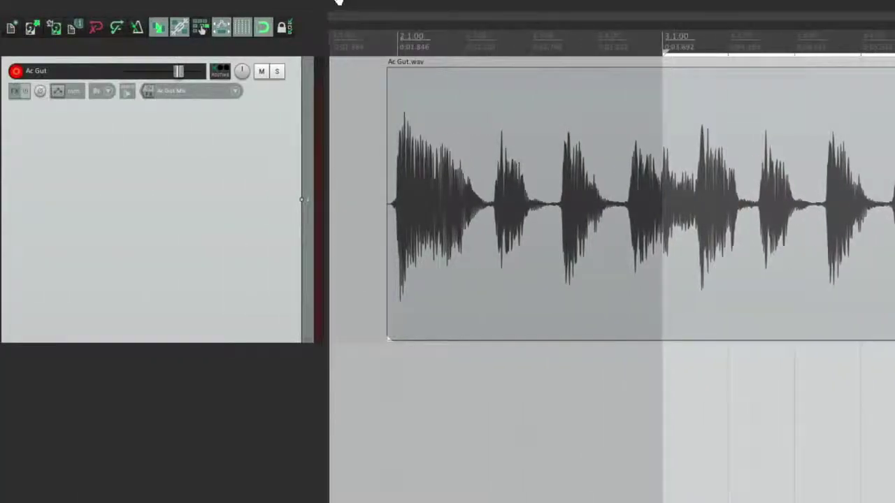
left_click(315, 7)
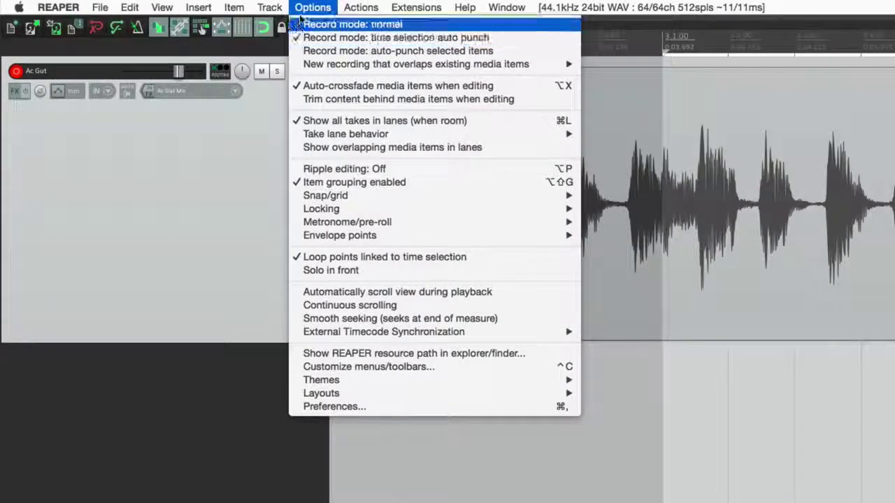
left_click(312, 7)
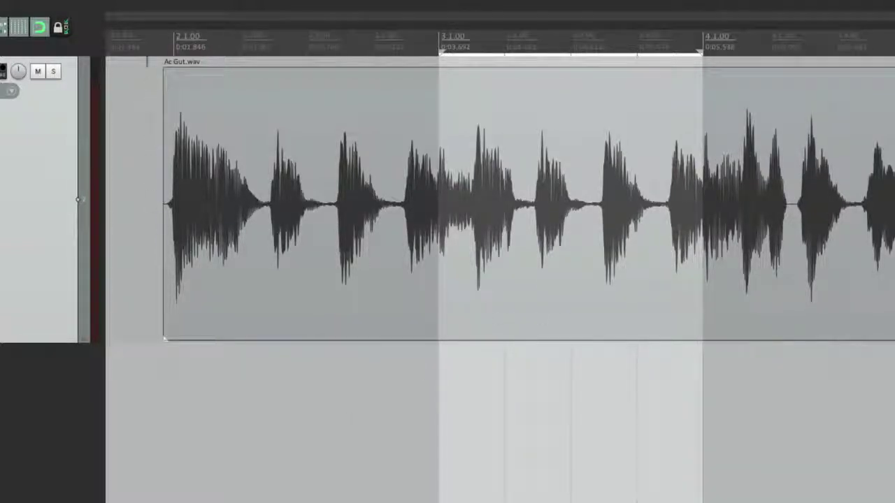
- Punch in a recording over the time selection from 3.1.00 to 4.1.00, starting before the item, and clear the time selection
left_click(156, 63)
key("space")
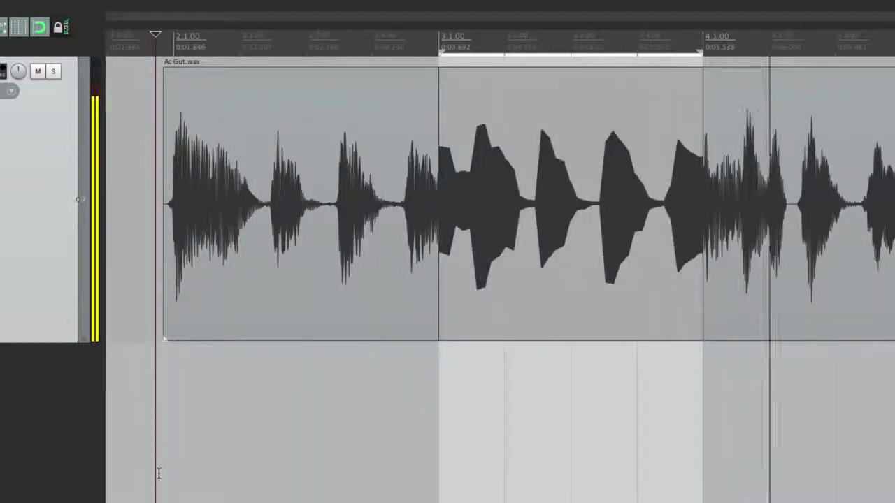
key("space")
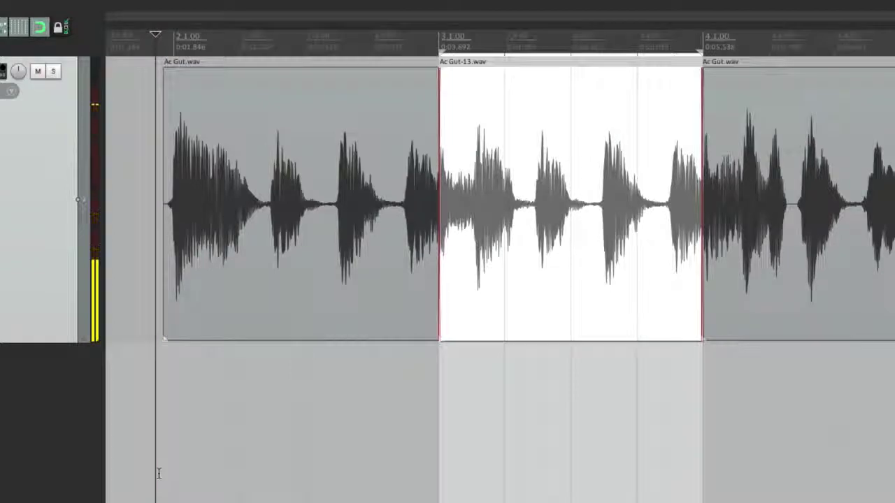
left_click(158, 474)
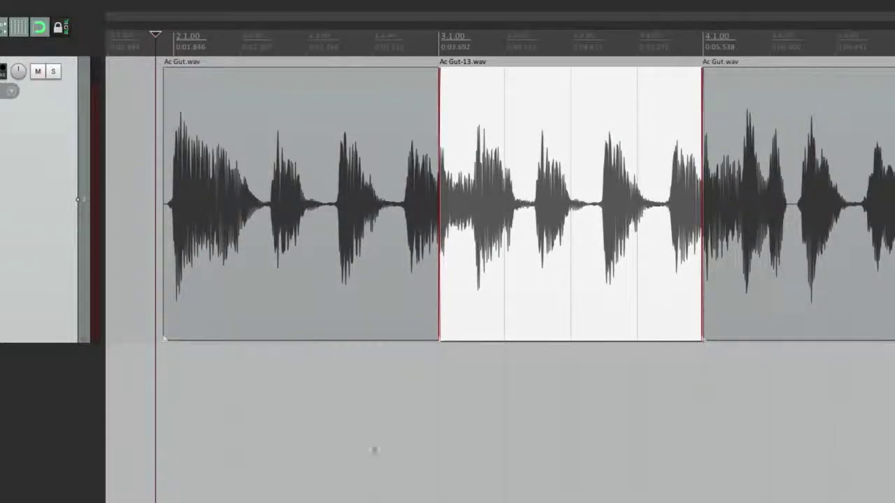
- Inspect the crossfade at the start of the punched-in item and shift the crossfade at its end slightly earlier
scroll(439, 271, "up", 8)
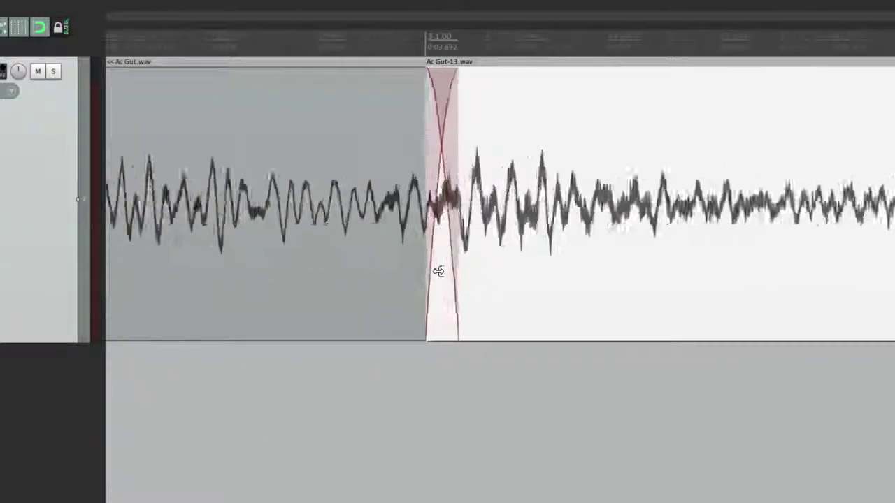
scroll(438, 271, "up", 4)
left_click(361, 394)
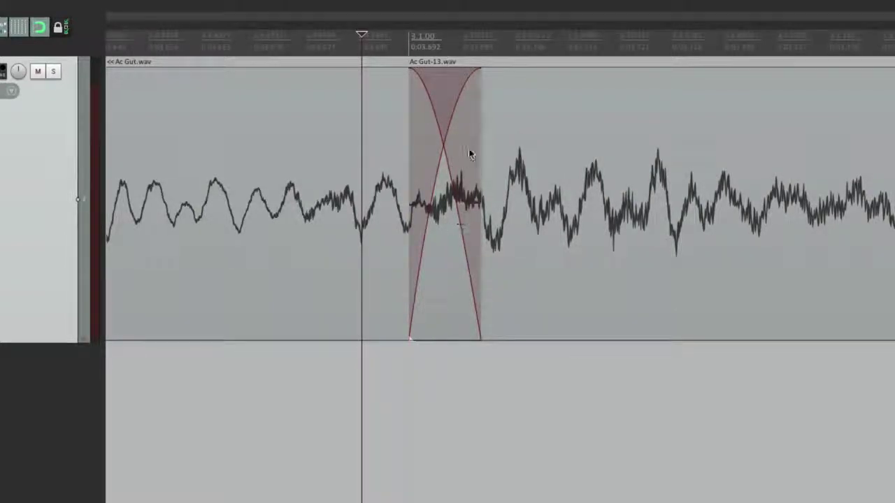
scroll(453, 199, "down", 4)
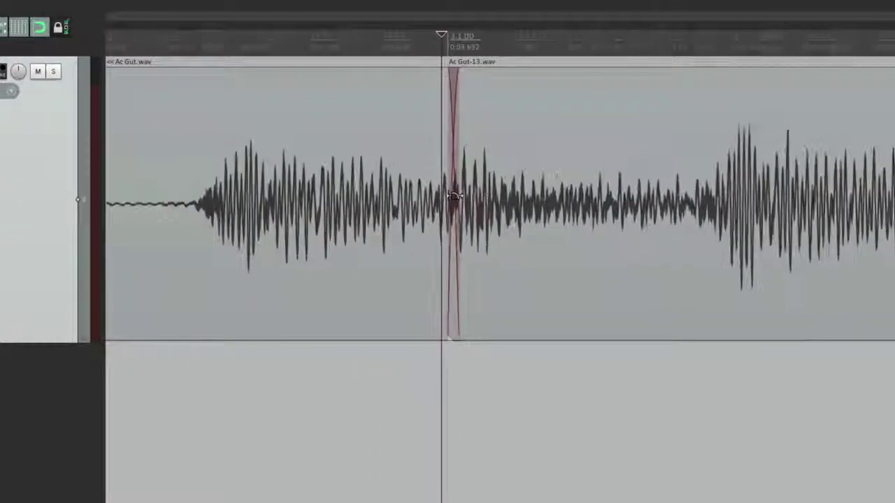
scroll(453, 196, "right", 5)
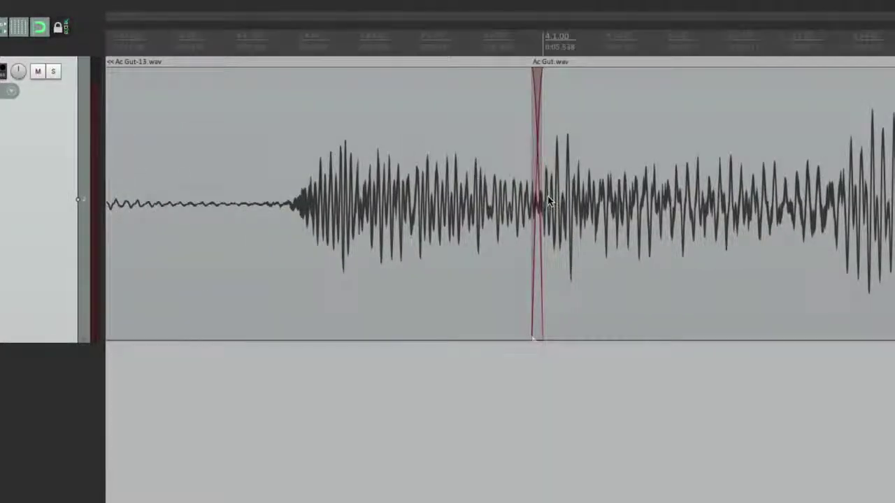
scroll(548, 195, "up", 6)
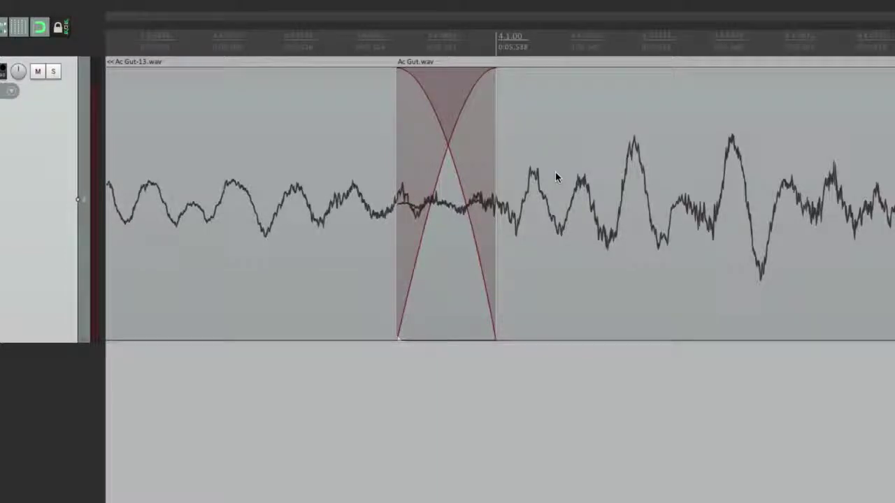
scroll(609, 179, "down", 5)
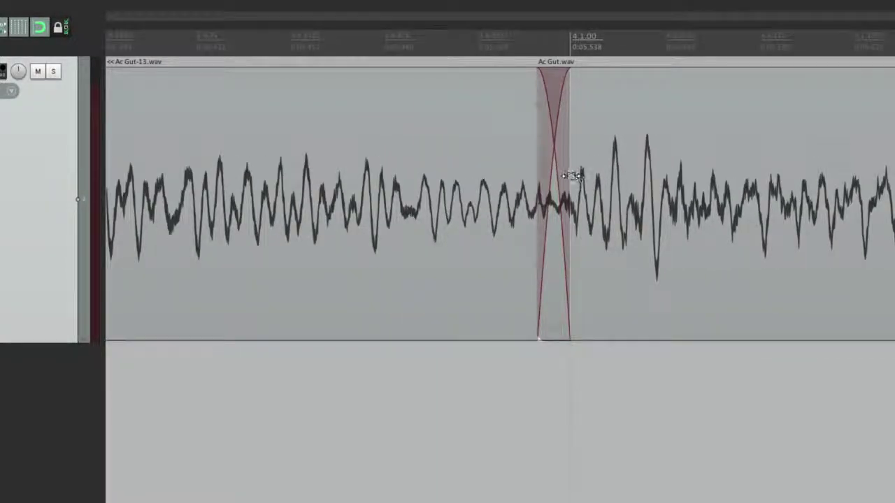
mouse_move(570, 175)
left_mouse_down()
mouse_move(550, 183)
mouse_move(563, 184)
left_mouse_up()
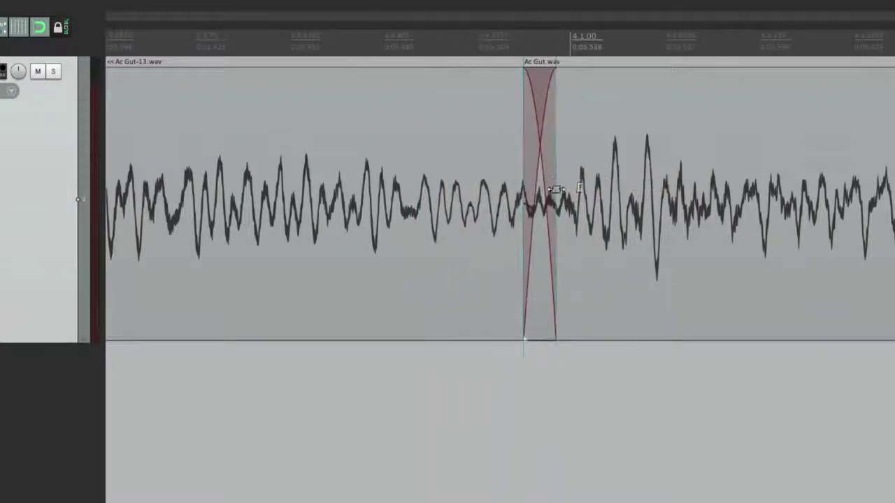
scroll(468, 208, "down", 5)
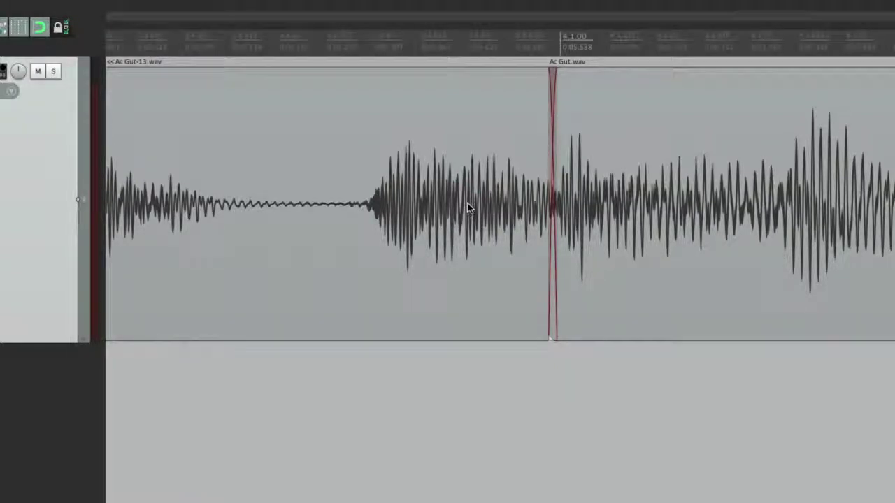
scroll(468, 204, "down", 4)
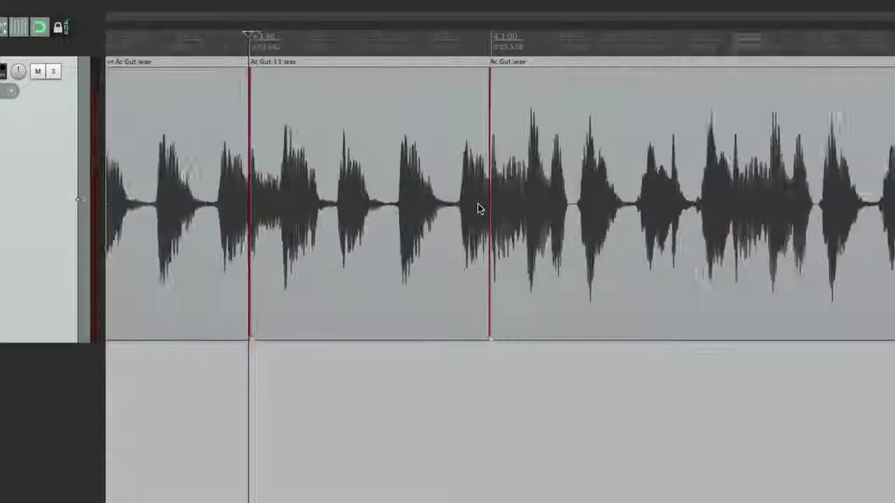
scroll(477, 204, "down", 2)
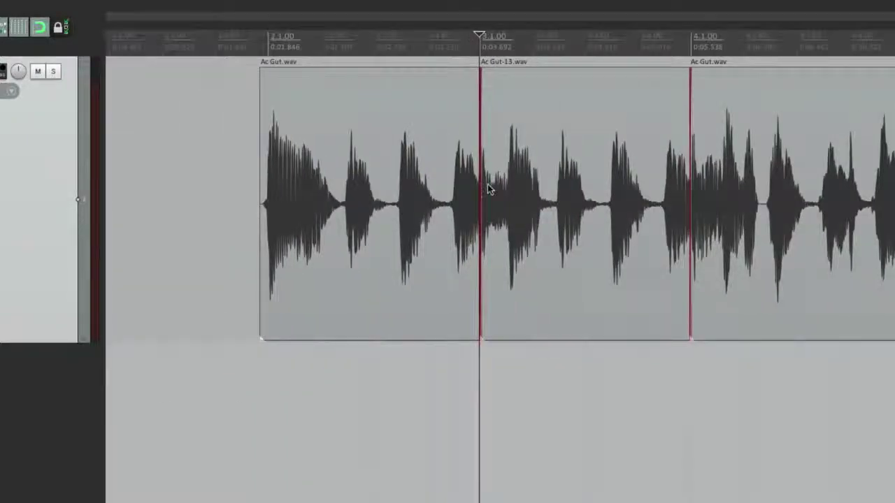
- Undo the punch-in recording and record again over the 3.1.00 to 4.1.00 time selection, starting before the item
left_click(488, 189)
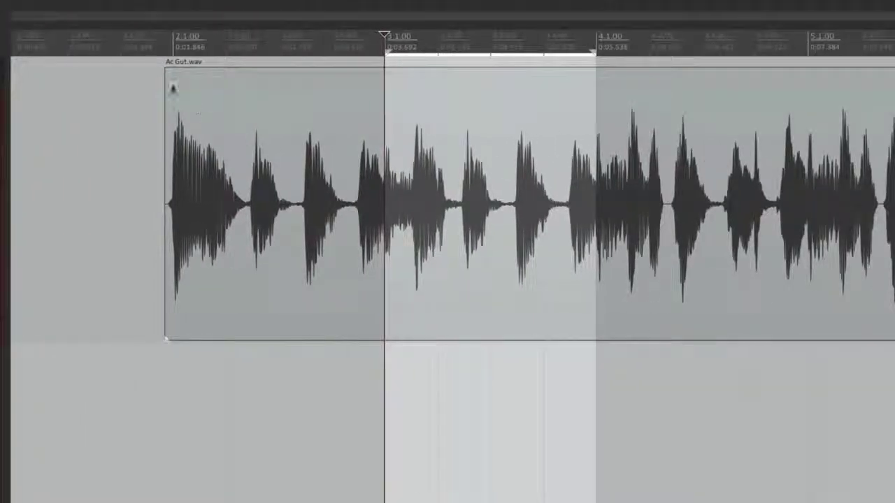
left_click(154, 60)
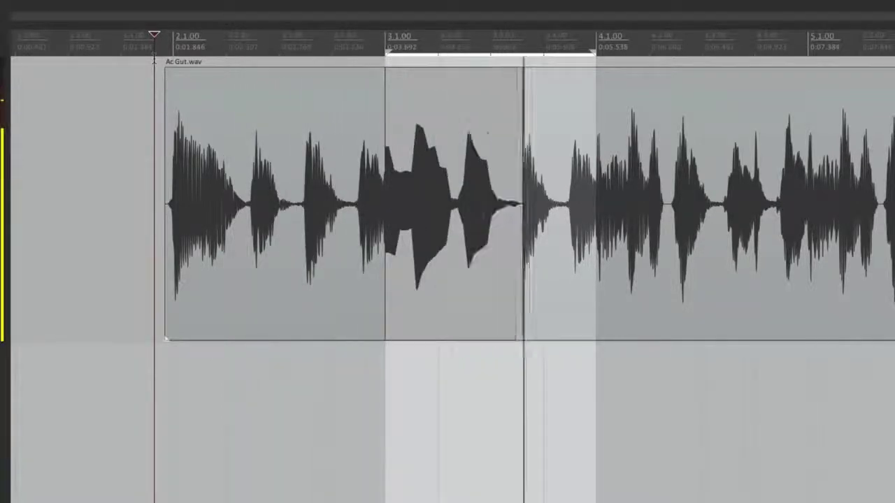
key("space")
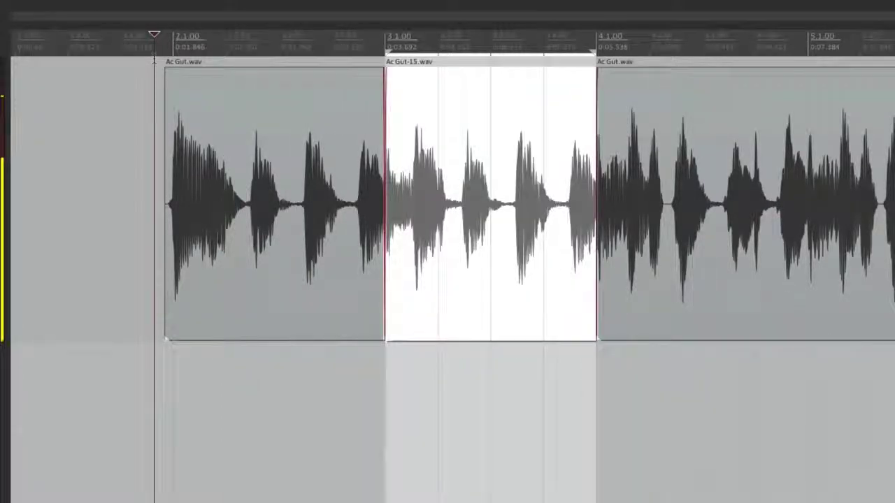
- Extend the first item's end past 3.1.00 over the newly recorded item to crossfade the two
scroll(384, 199, "up", 5)
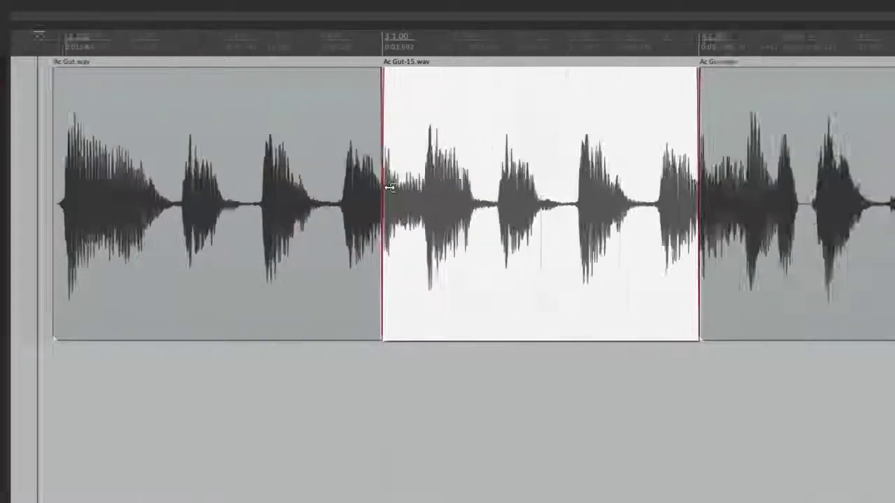
scroll(390, 187, "up", 5)
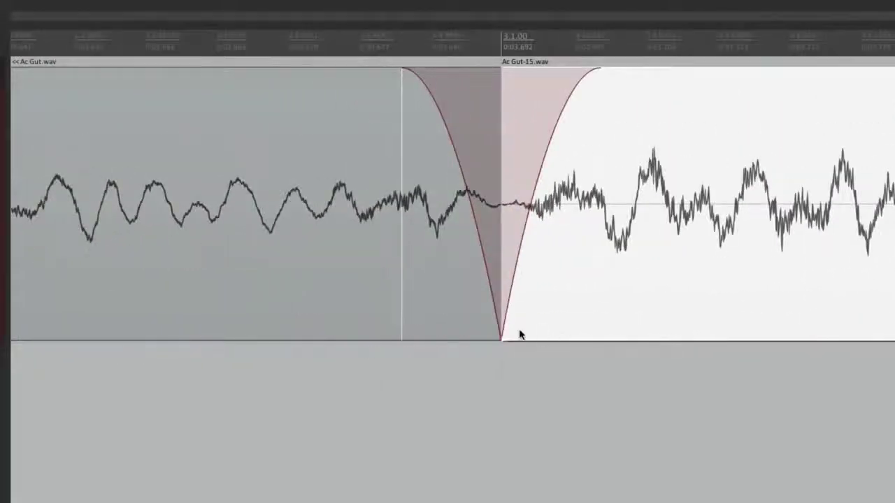
left_click(303, 437)
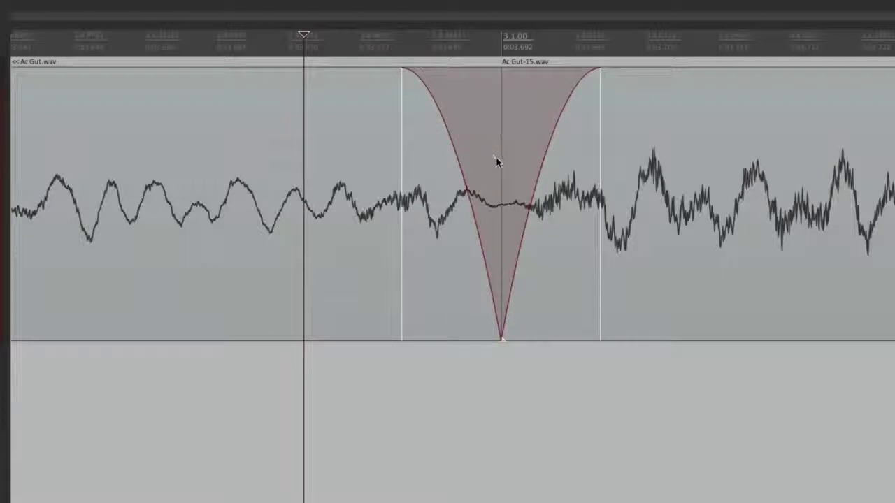
left_click_drag(495, 160, 638, 176)
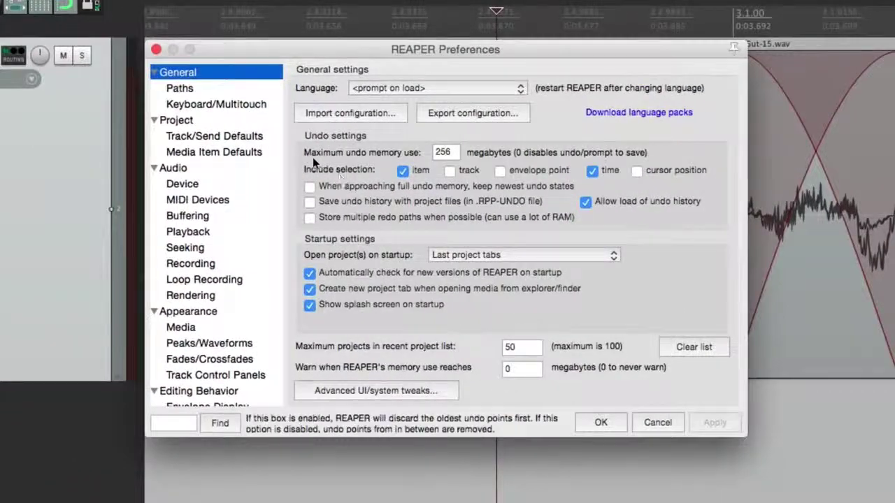
- Review the Media Item Defaults preferences, then split the first item just before its third note and inspect the fades on both sides
left_click(247, 153)
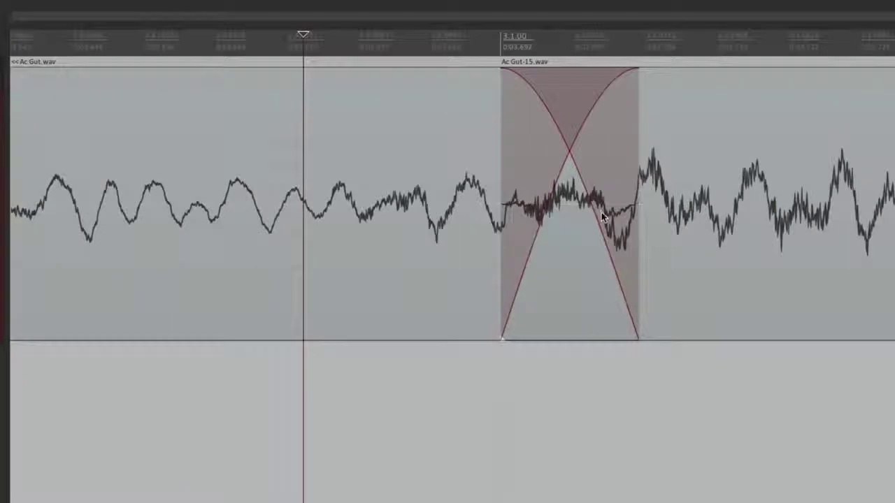
scroll(603, 217, "down", 8)
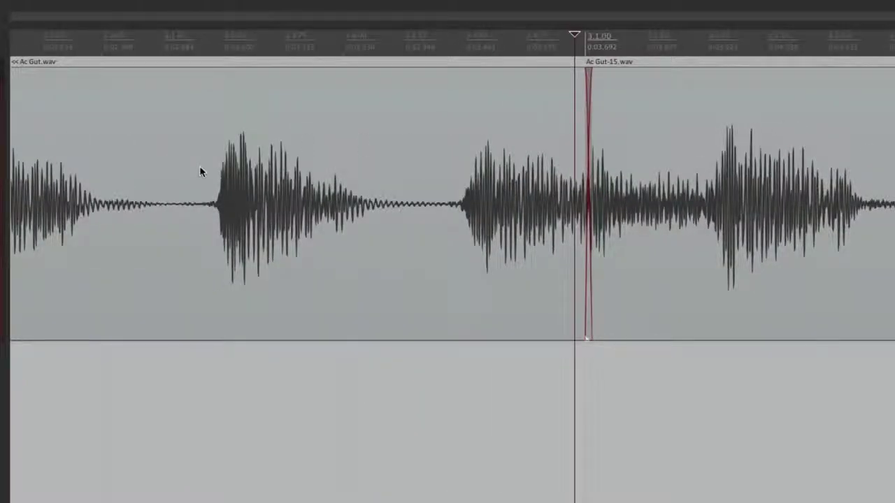
left_click(196, 183)
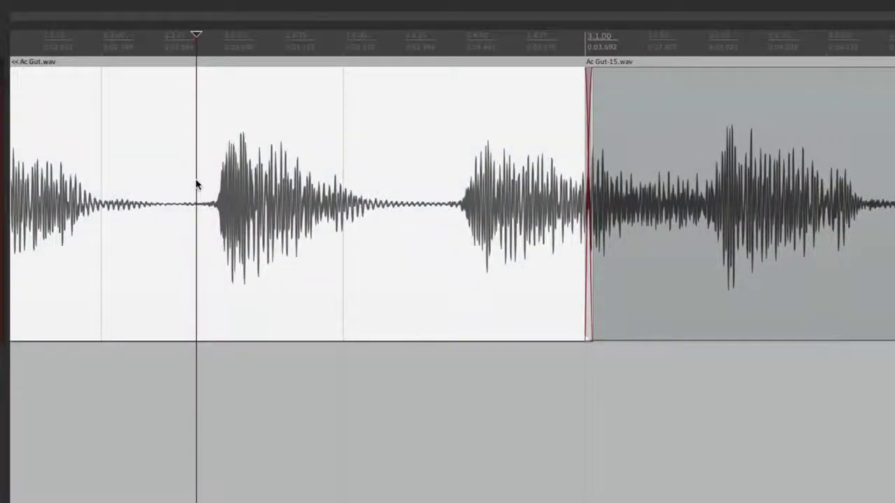
key("alt+x")
scroll(166, 171, "up", 8)
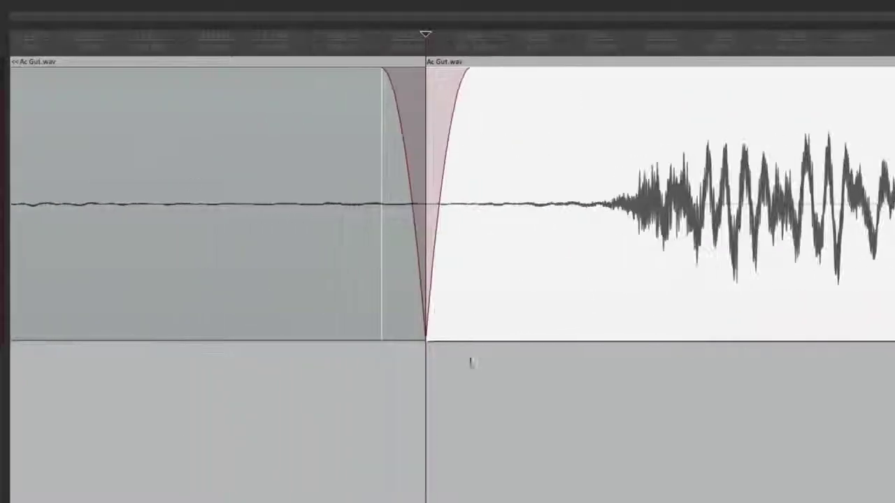
left_click(333, 160)
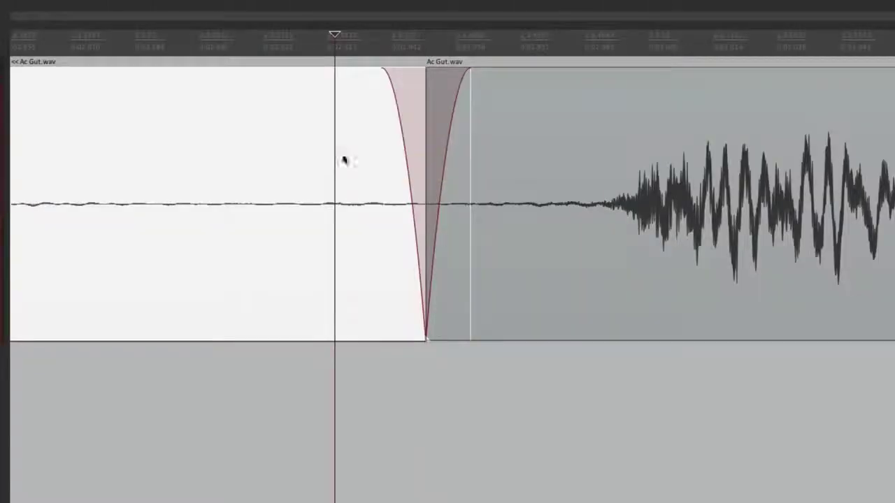
left_click(503, 160)
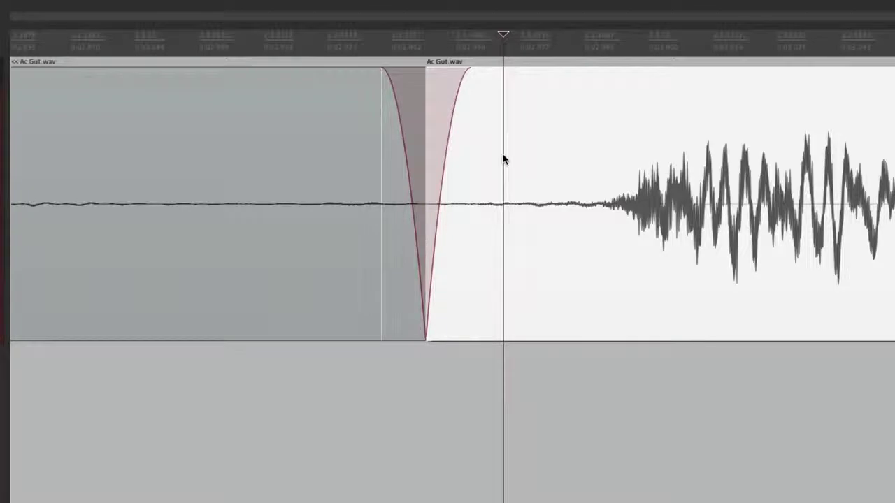
- Set the automatic fade-in/fade-out length for new items to 0:00.100 in the Media Item Defaults preferences
key("super+comma")
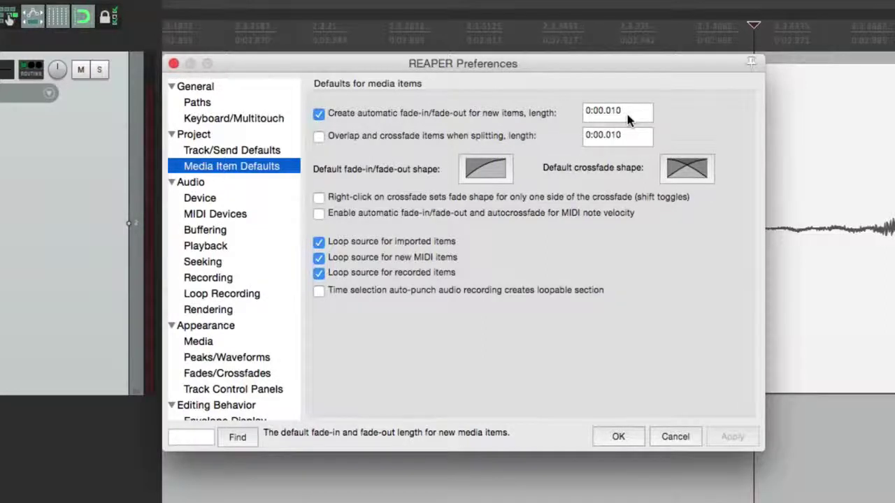
left_click(627, 120)
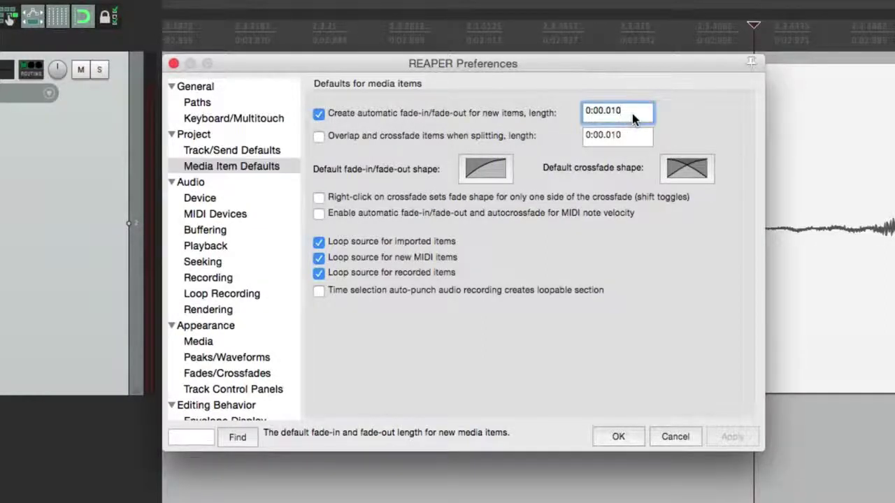
key("BackSpace")
key("BackSpace")
key("BackSpace")
type("10")
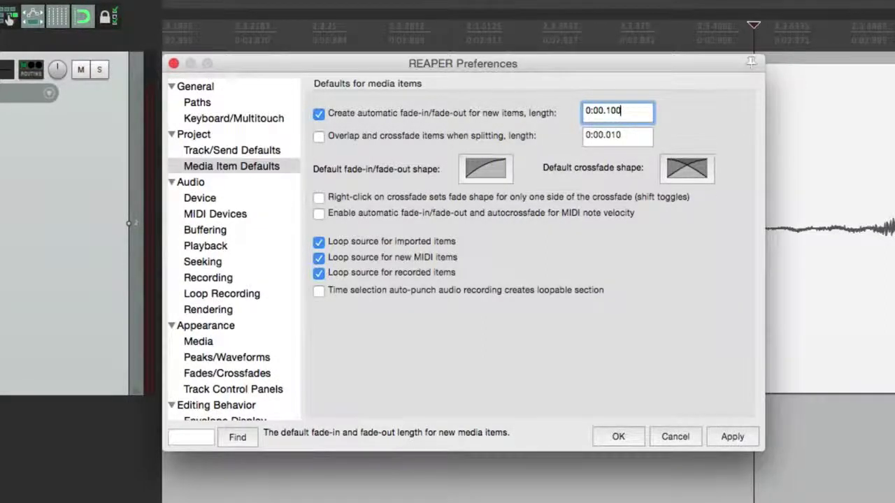
type("0")
- Undo the previous split and split the first item again in the quiet gap before its third note
key("super+a")
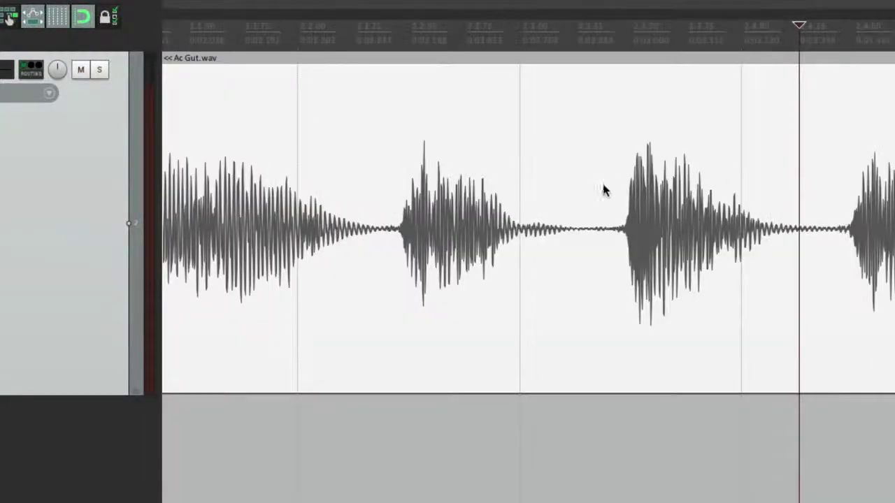
left_click(596, 199)
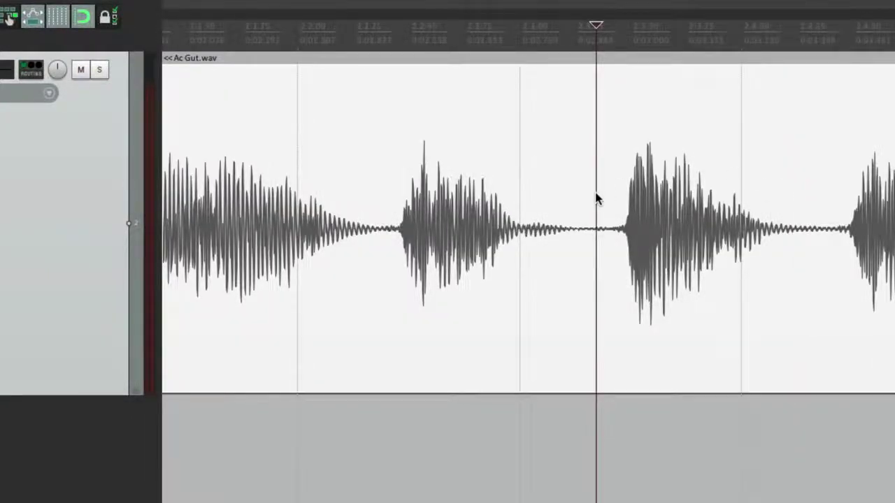
key("s")
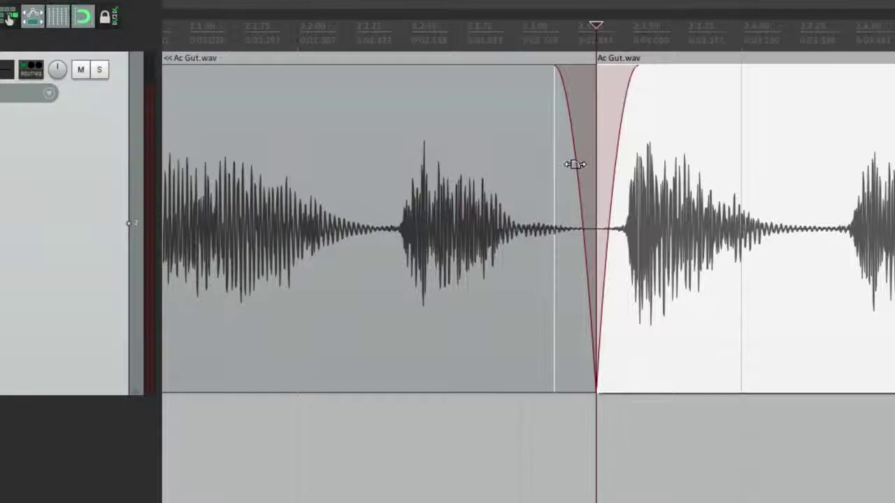
left_click(575, 165)
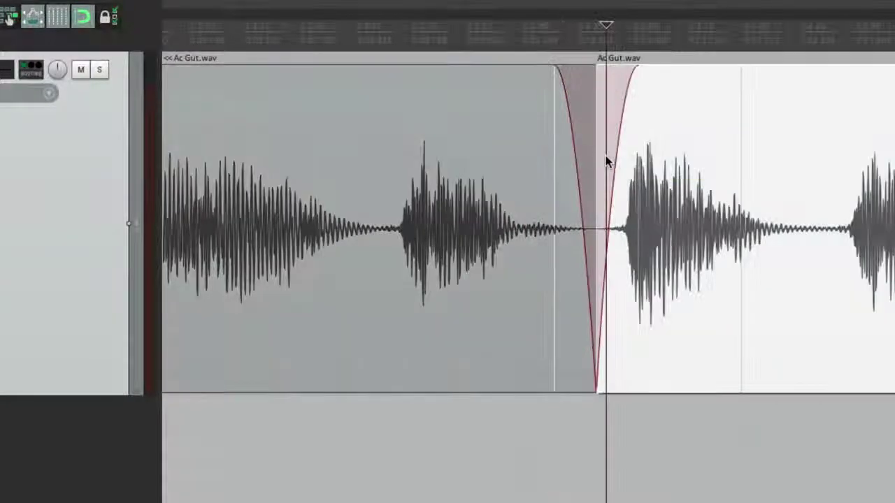
left_click(606, 155)
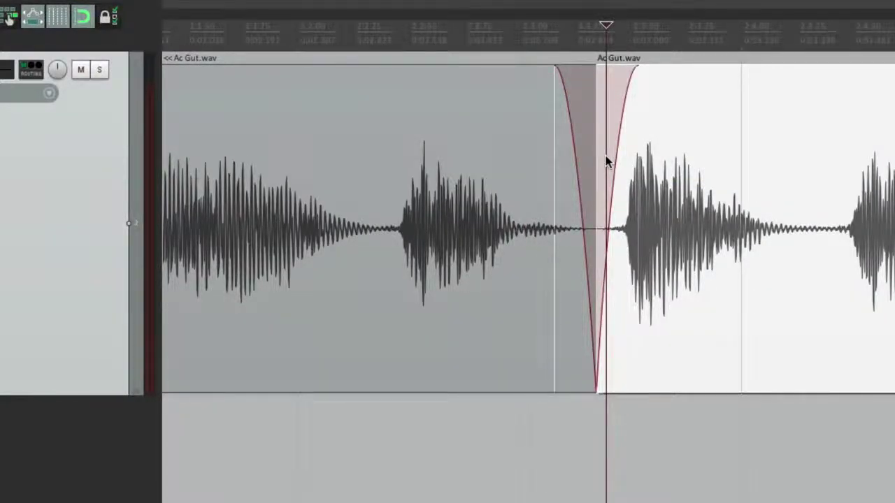
- Select the range from 3.1.00 to 4.1.00, record a punch-in across it on the first item, and inspect the crossfade at 3.1.00
key("super+comma")
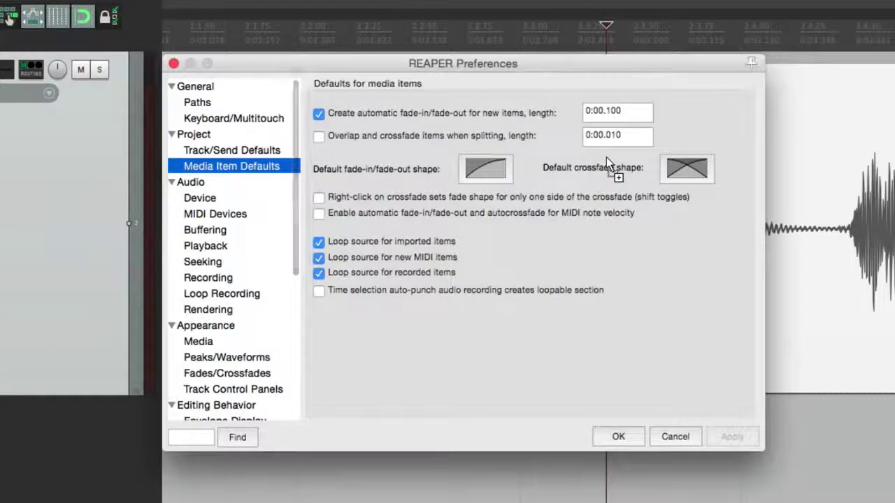
left_click(641, 110)
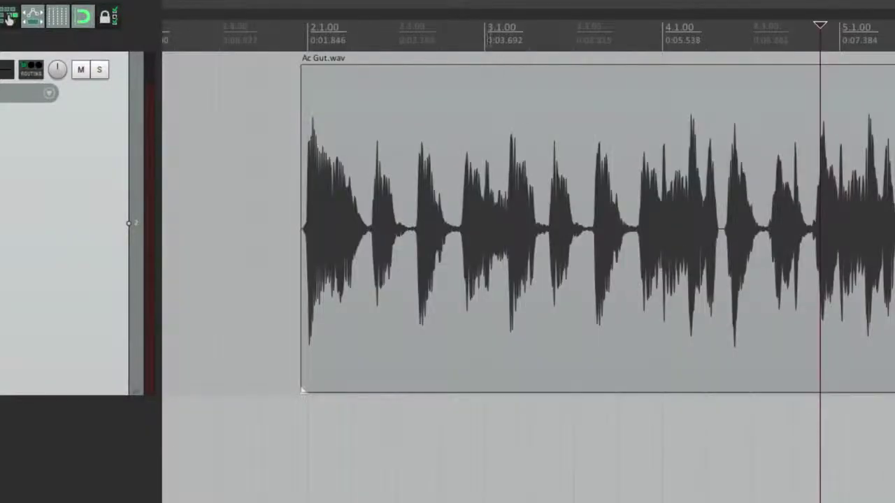
left_click_drag(488, 39, 661, 43)
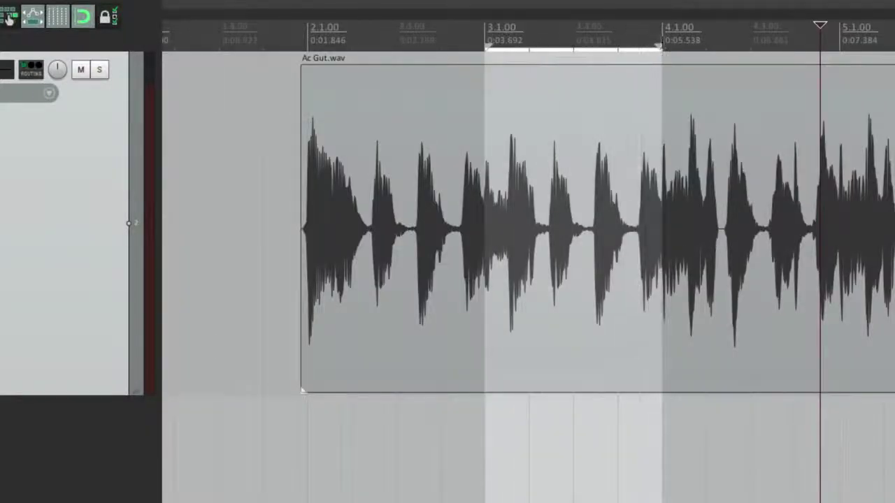
left_click(289, 100)
key("space")
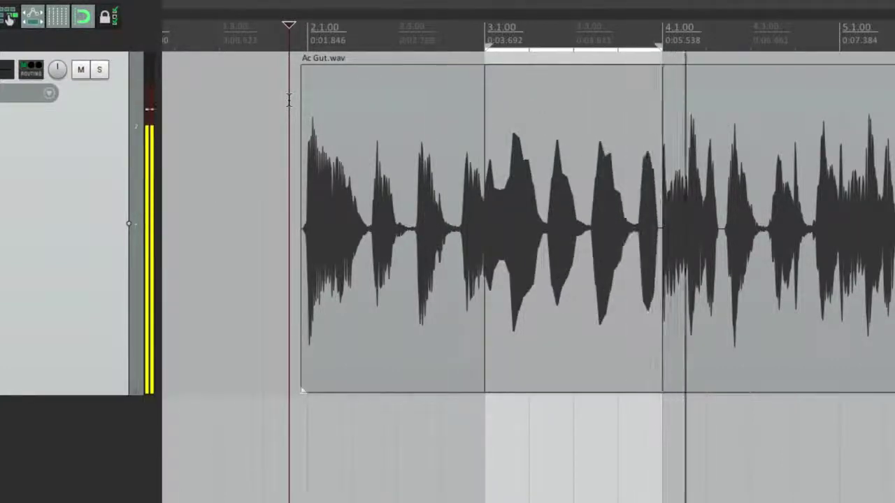
key("space")
scroll(475, 210, "up", 2)
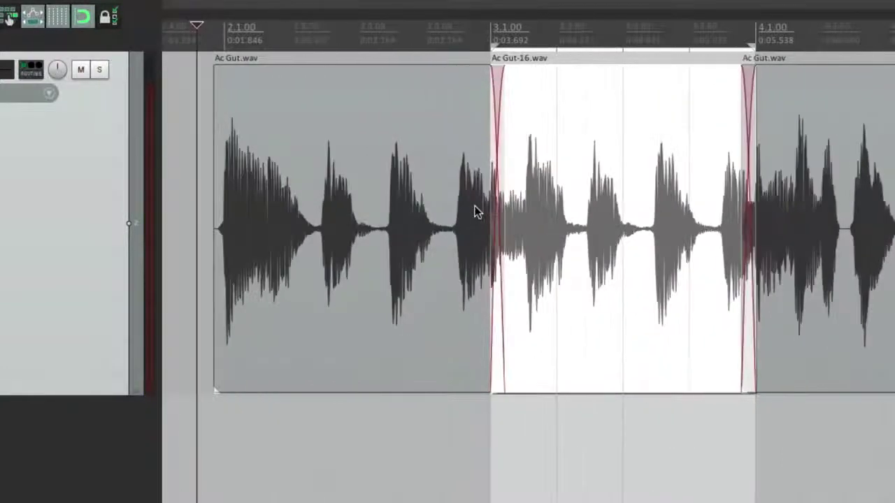
scroll(476, 211, "up", 3)
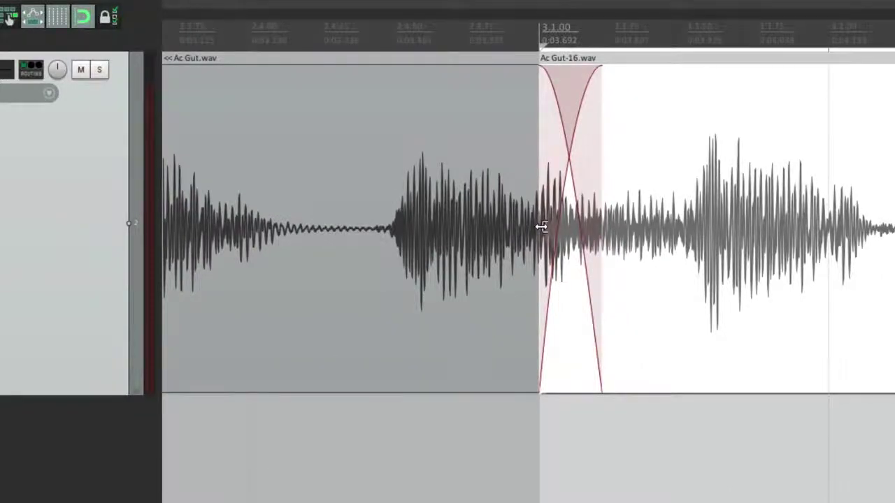
- Set the automatic fade-in/fade-out length for new items to 0:00.010 in the Media Item Defaults preferences
left_click(542, 226)
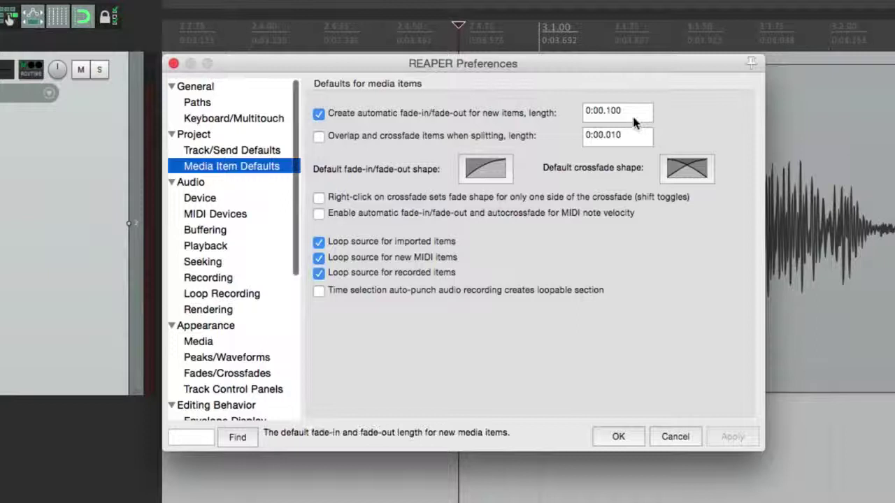
left_click(638, 113)
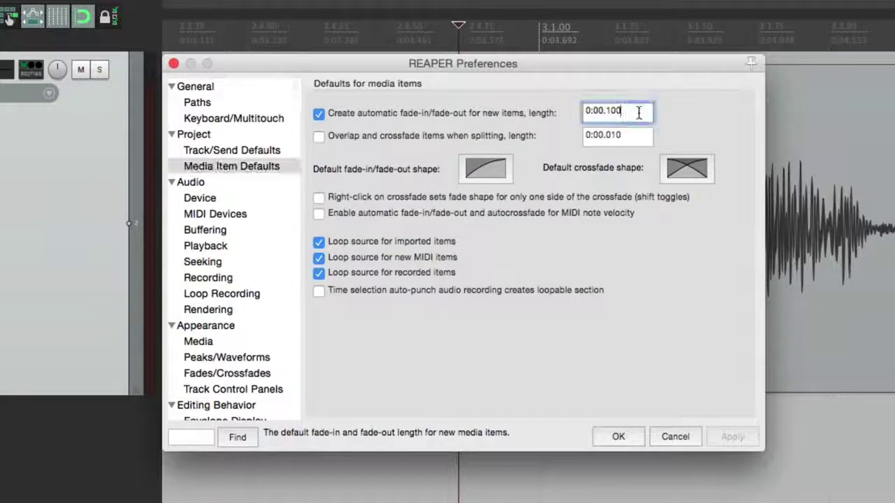
key("BackSpace")
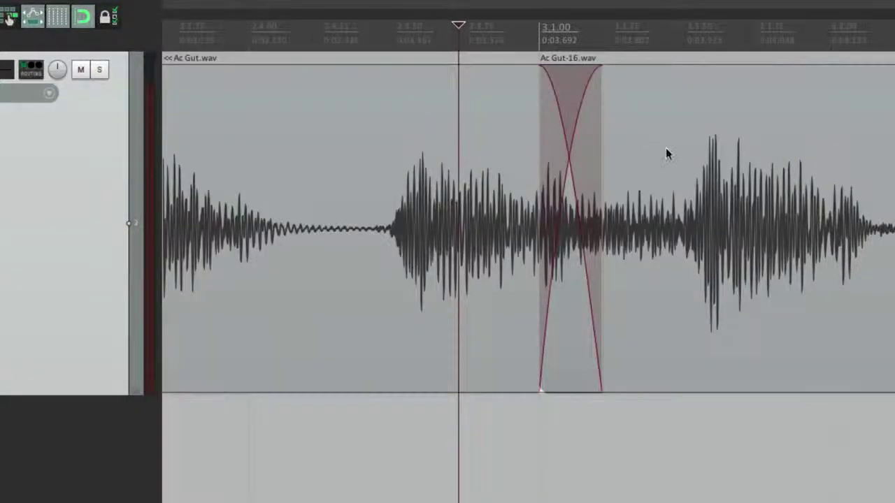
- Undo the previous punch-in, record it again between 3.1.00 and 4.1.00, and inspect the shorter crossfade at 3.1.00
scroll(666, 148, "down", 3)
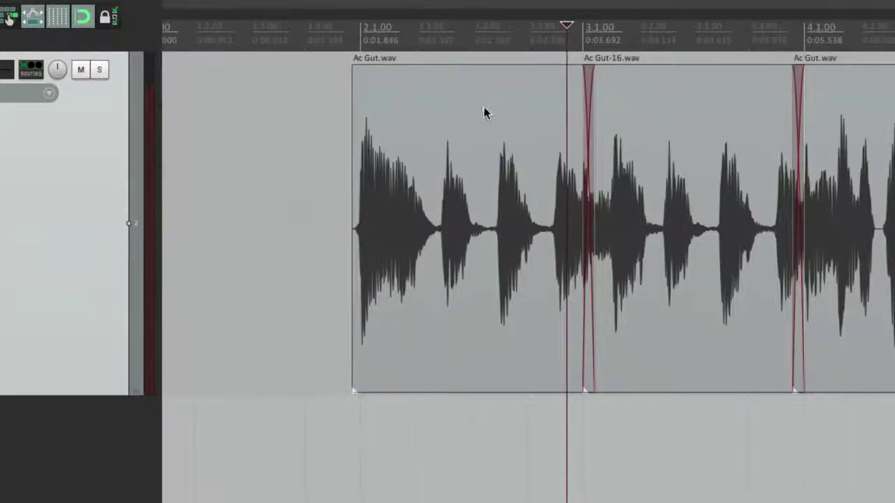
key("ctrl+z")
left_click(334, 98)
key("space")
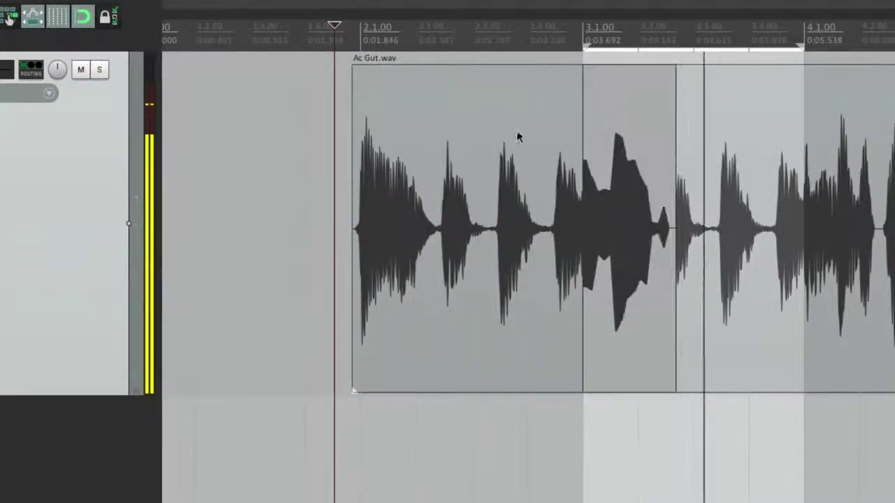
key("space")
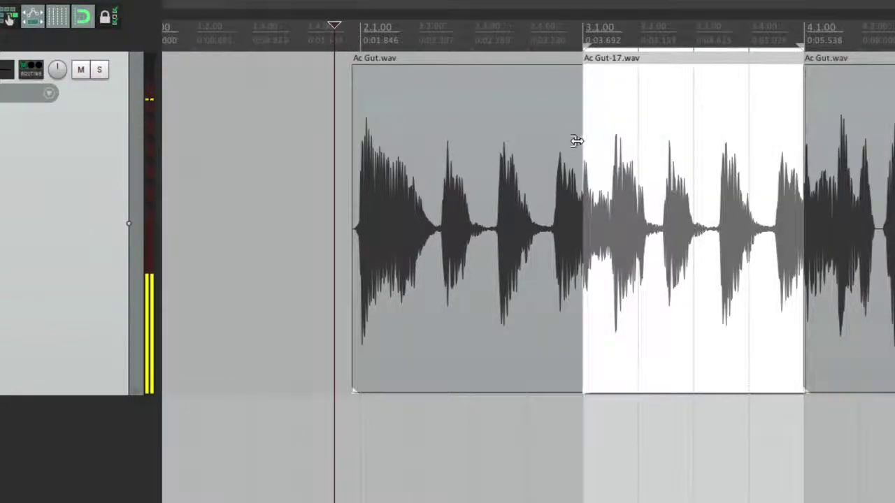
scroll(576, 139, "up", 10)
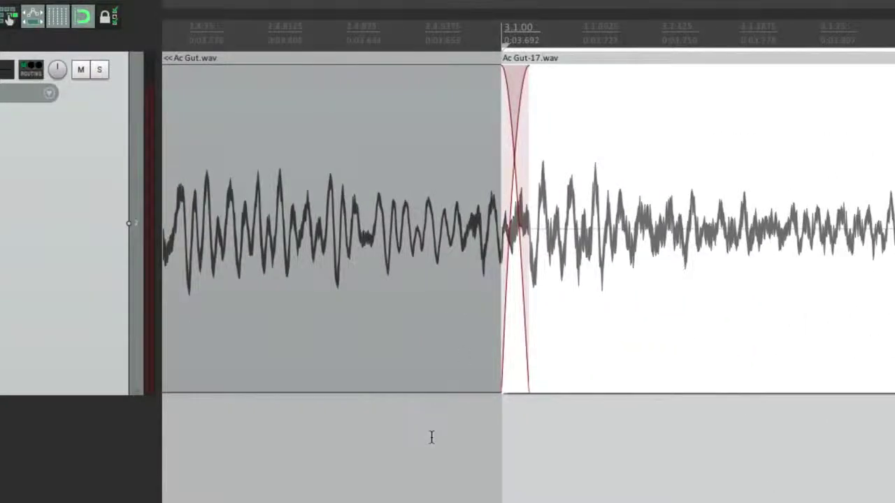
left_click(429, 436)
scroll(469, 324, "up", 3)
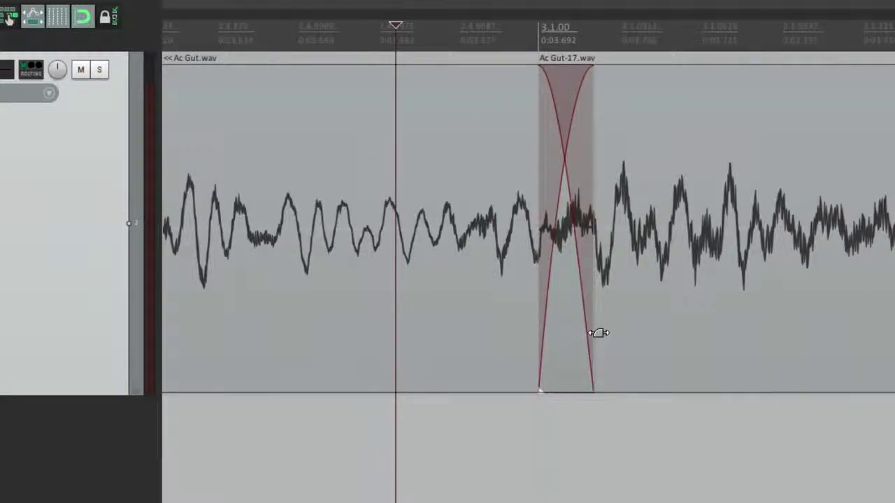
- Set the default crossfade shape to the straight-line shape in the Media Item Defaults preferences
key("super+p")
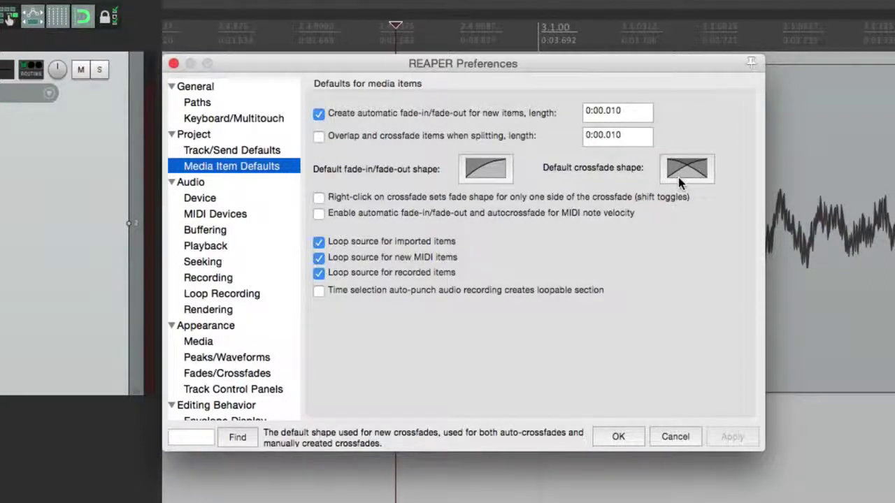
left_click(684, 175)
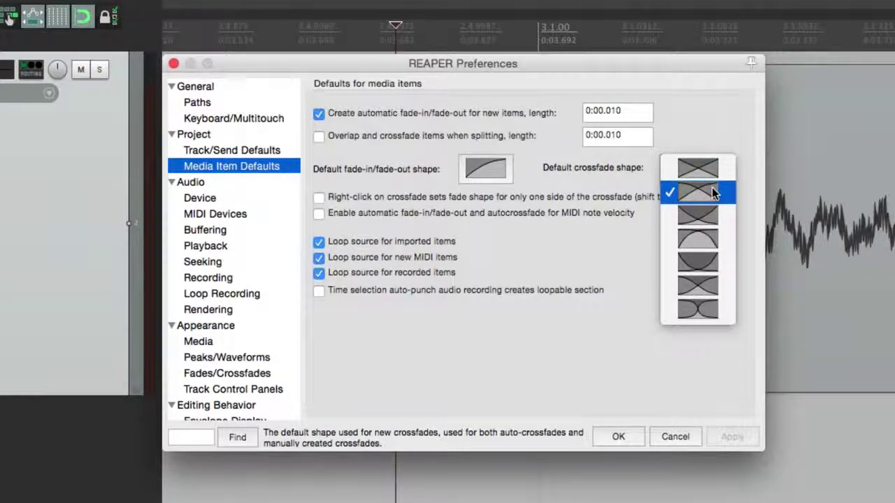
left_click(717, 169)
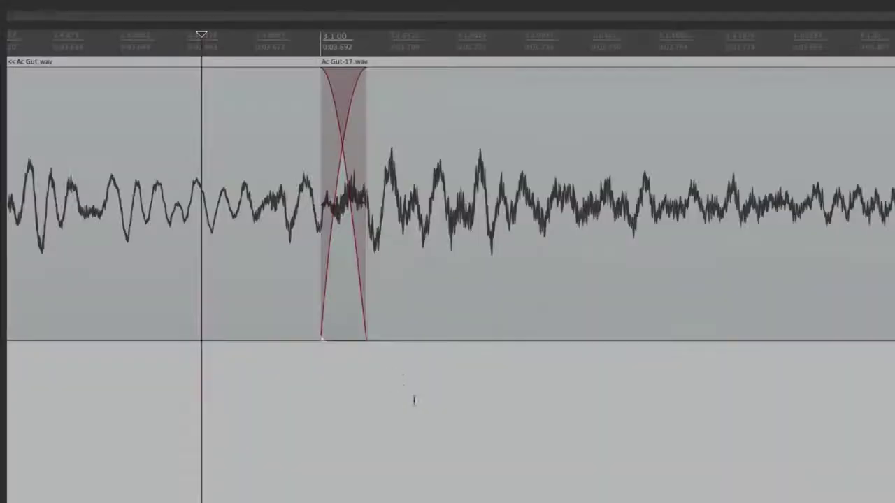
- Replace the last punch-in with a new recording between 3.1.00 and 4.1.00 and inspect the linear crossfades at both ends
scroll(413, 399, "down", 6)
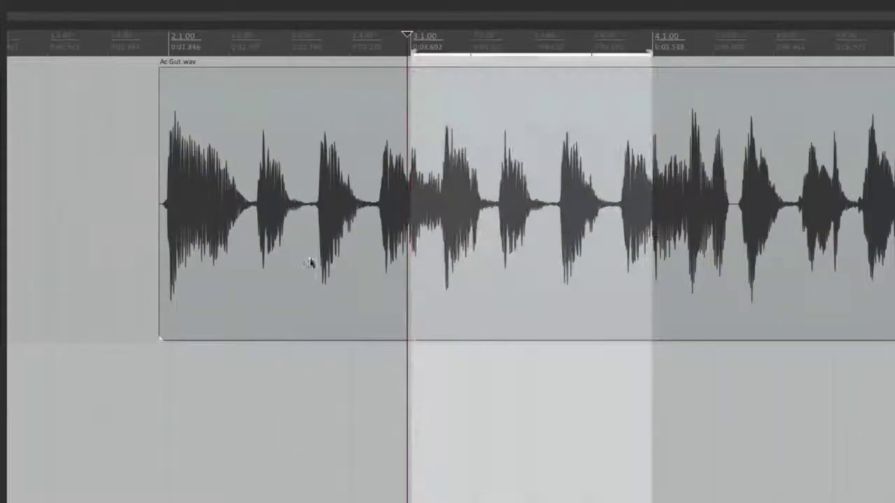
left_click(149, 98)
key("space")
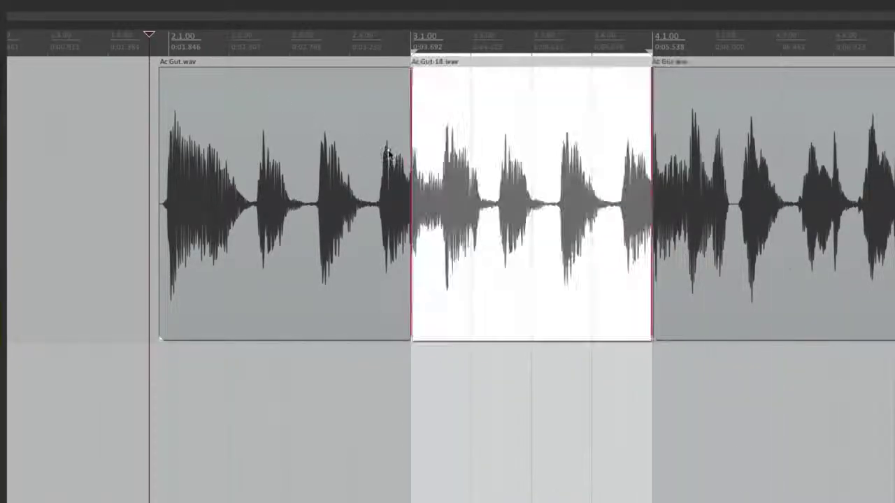
scroll(409, 161, "up", 5)
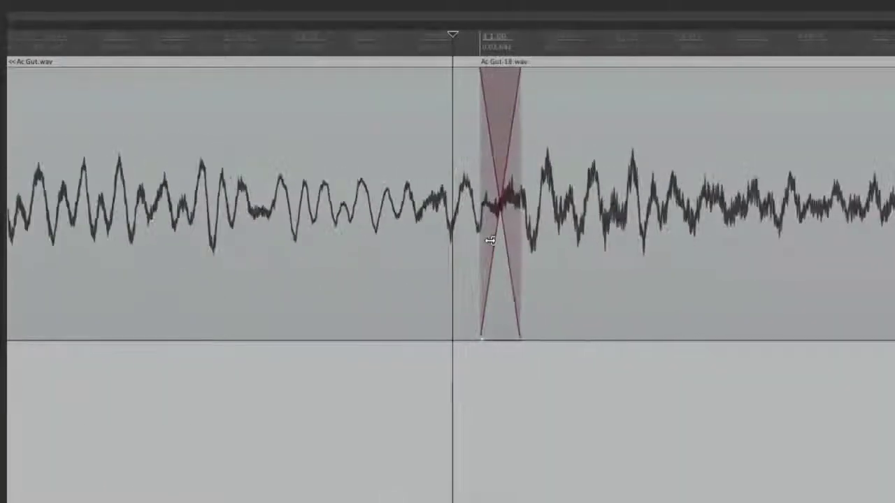
scroll(490, 239, "up", 5)
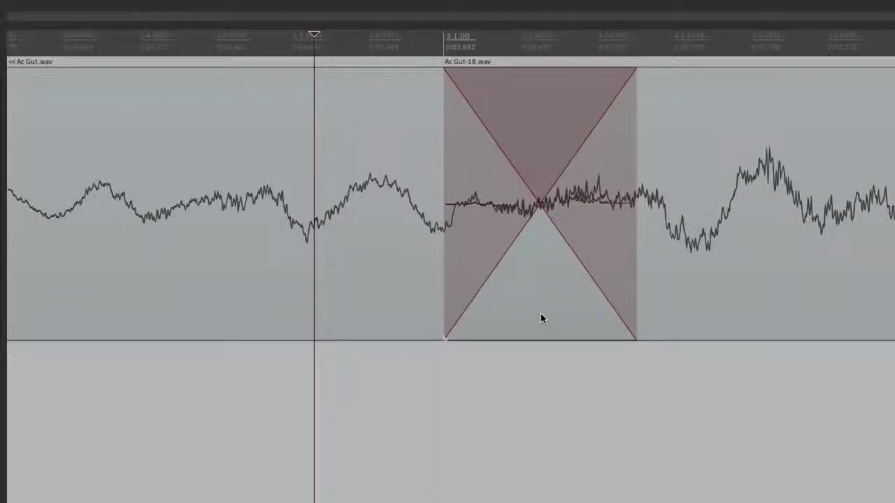
scroll(552, 235, "down", 10)
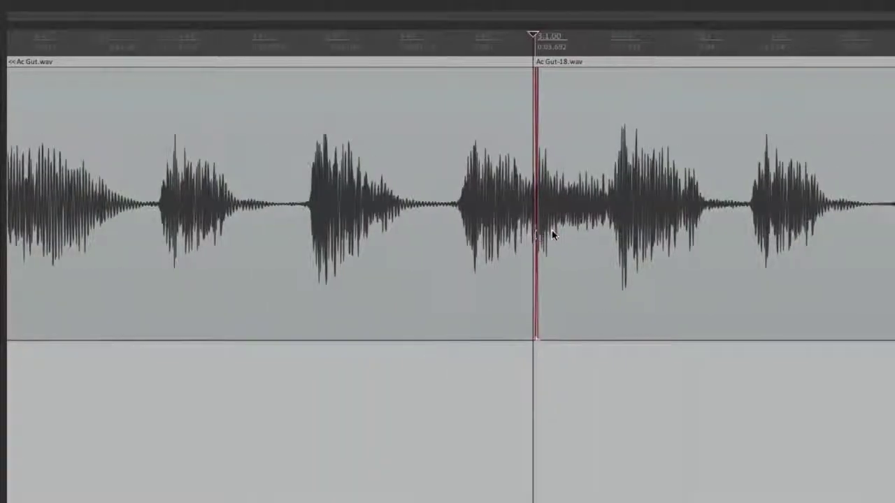
scroll(551, 235, "up", 10)
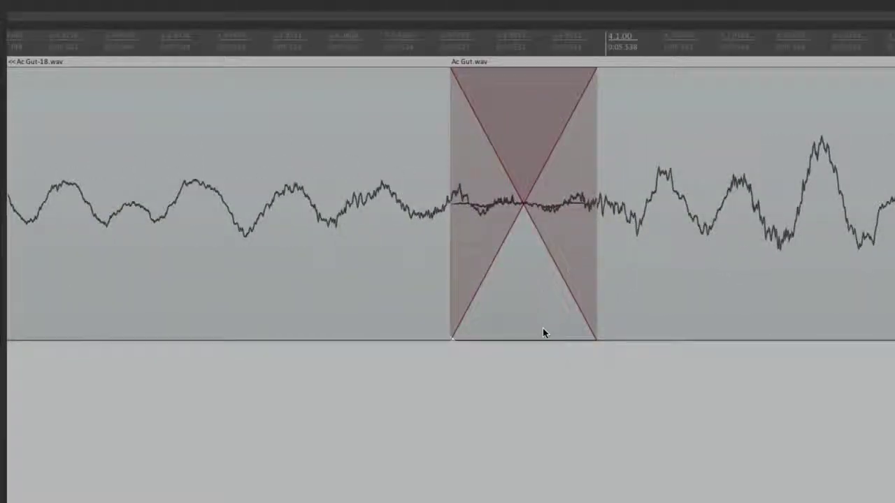
- Return the default crossfade shape to the second, rounded shape and set the default fade-in/fade-out shape to the steep S-curve
key("super+comma")
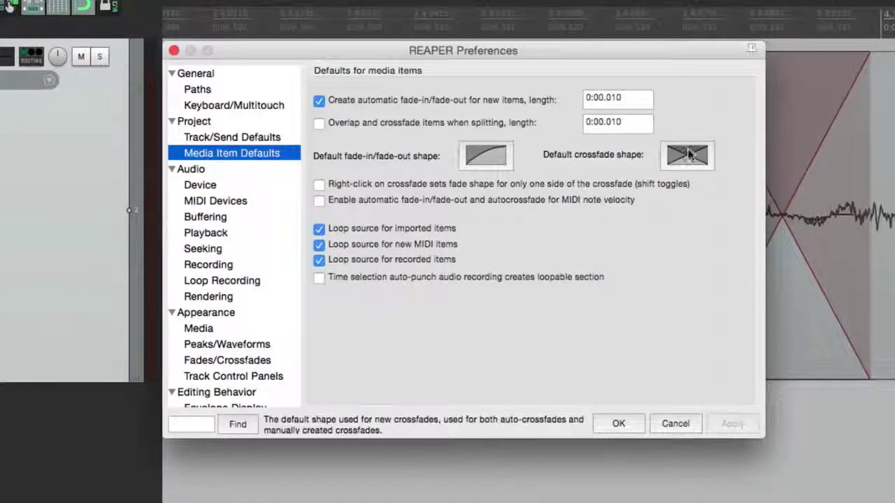
left_click(692, 157)
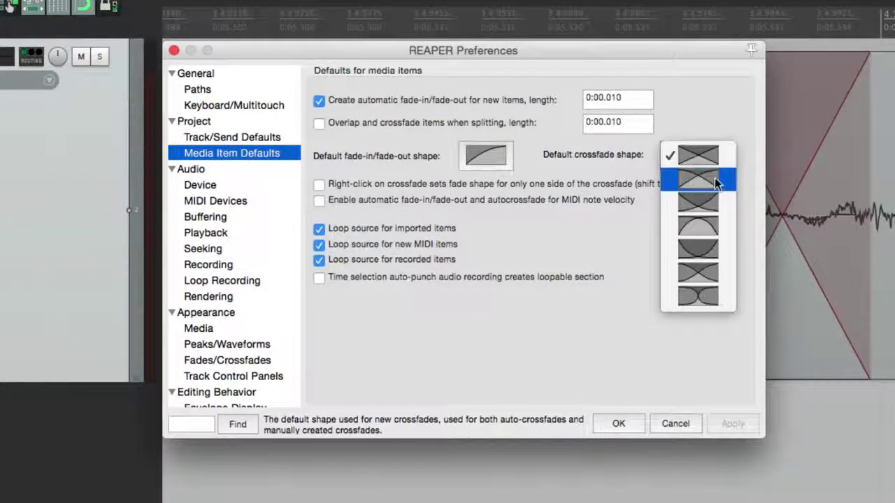
left_click(714, 181)
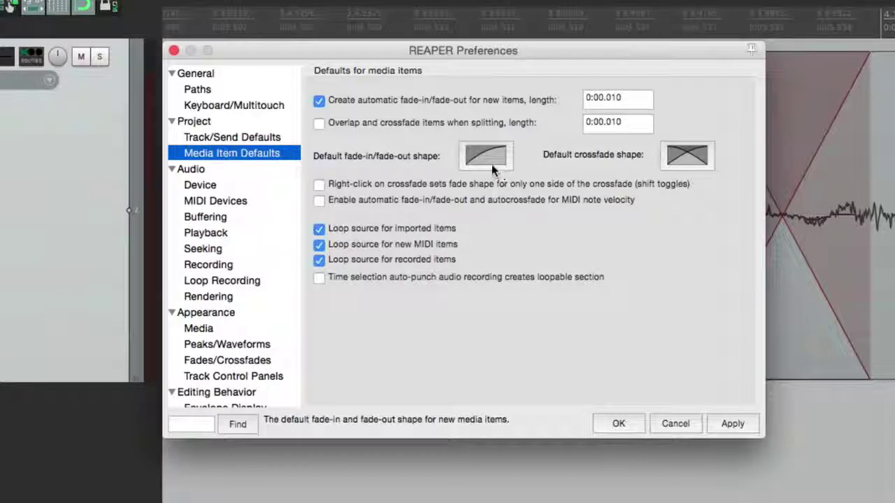
left_click(492, 165)
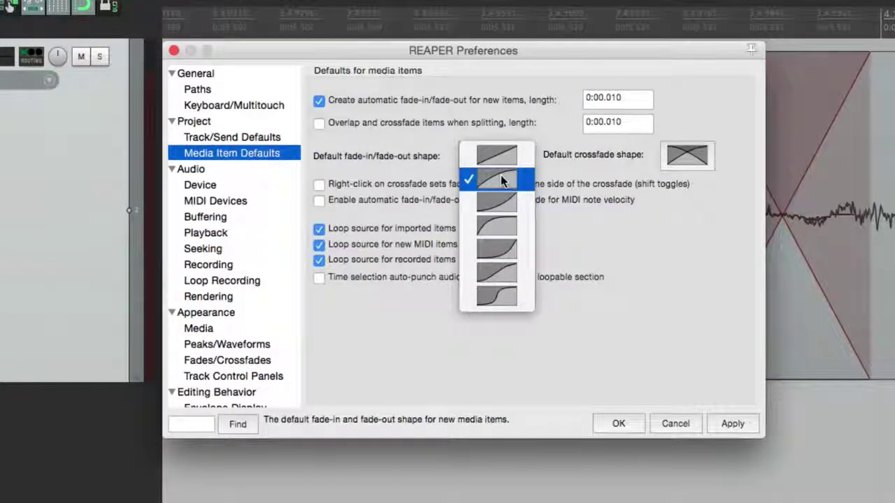
left_click(508, 298)
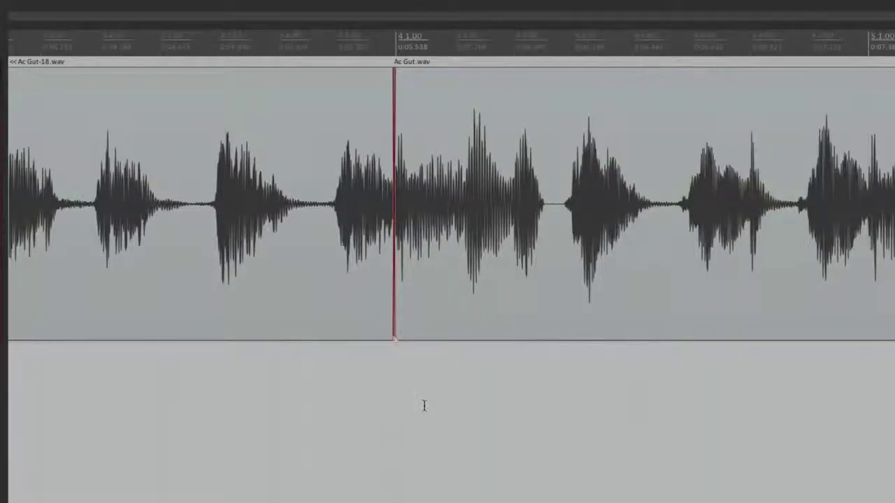
- Split the item that follows the punch-in at the quiet gaps after beats 4.2 and 4.3, and inspect the fades at the first split
left_click(561, 207)
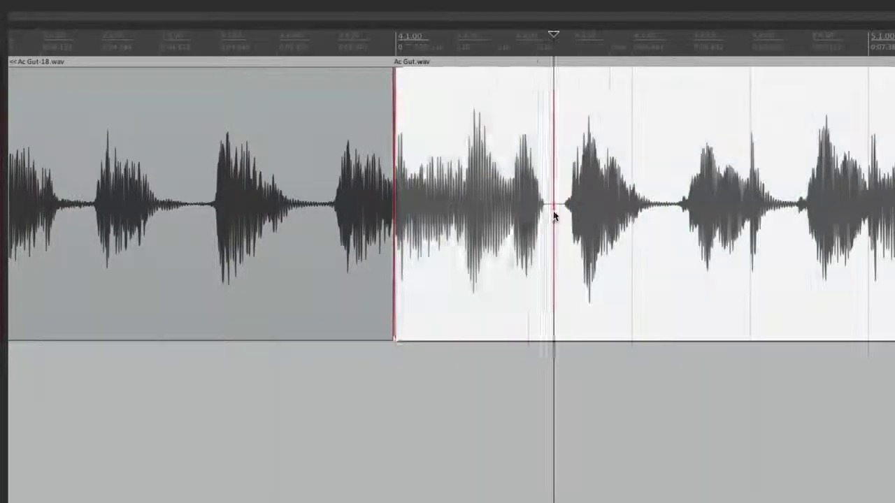
key("s")
left_click(677, 202)
key("s")
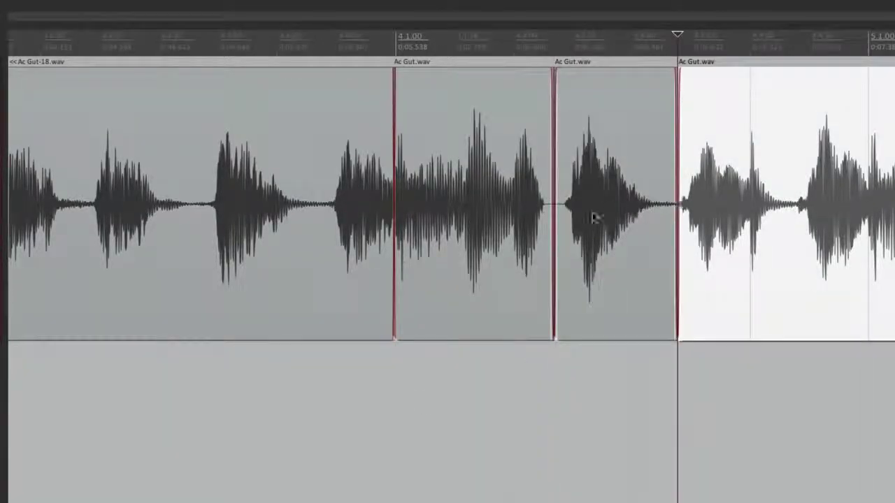
scroll(560, 240, "up", 5)
scroll(535, 262, "up", 6)
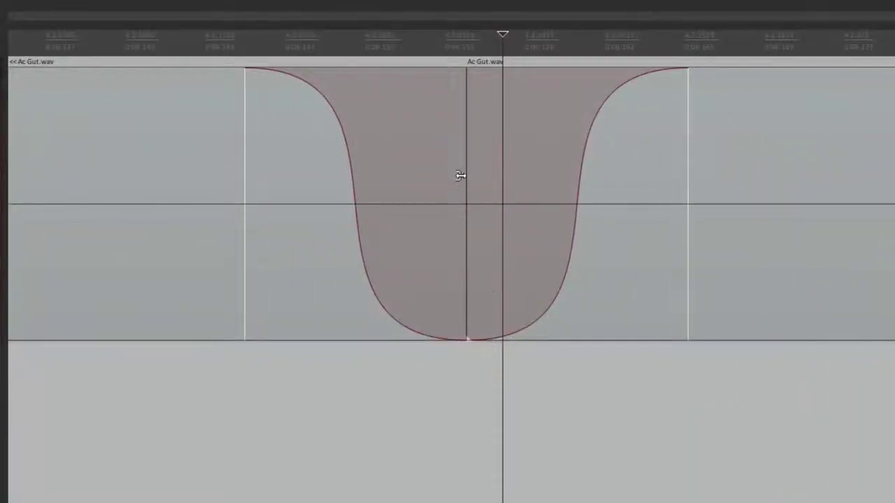
- Trim the item edges on both sides of the first split apart to leave a gap between the two S-curve fades
left_click_drag(460, 176, 367, 194)
left_click_drag(465, 195, 544, 197)
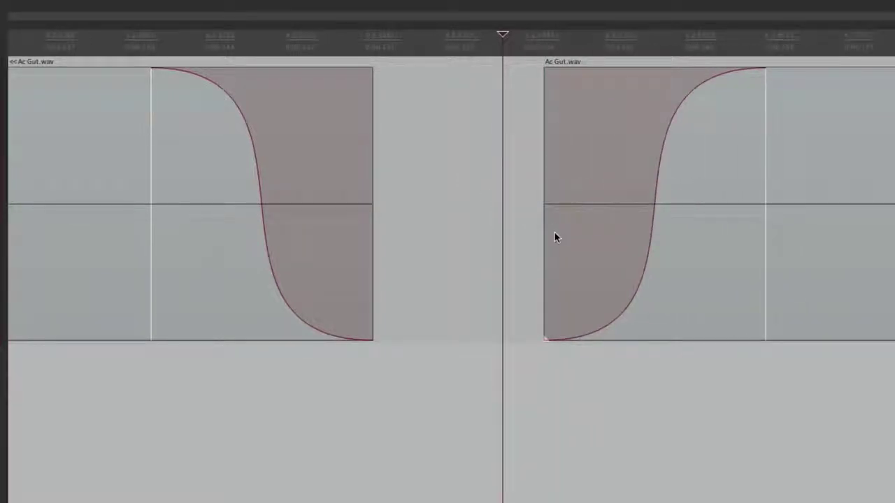
scroll(480, 179, "down", 3)
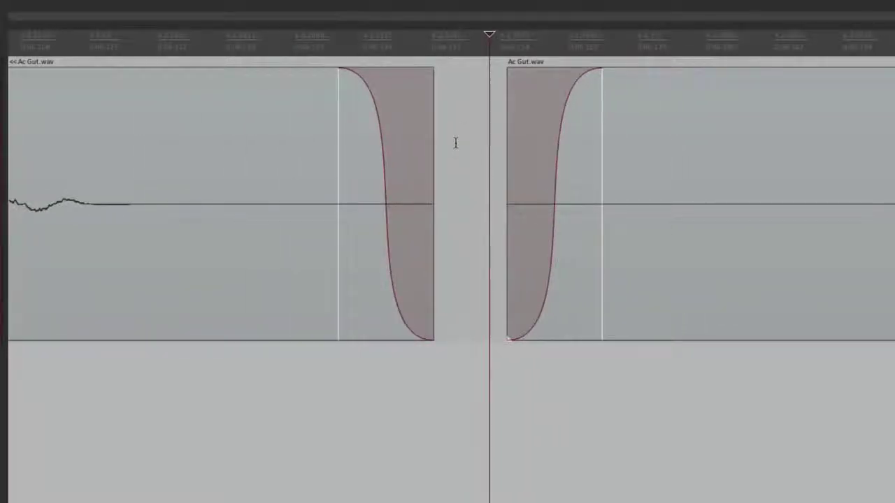
- Enable overlapping and crossfading items when splitting in the Media Item Defaults preferences
key("super+comma")
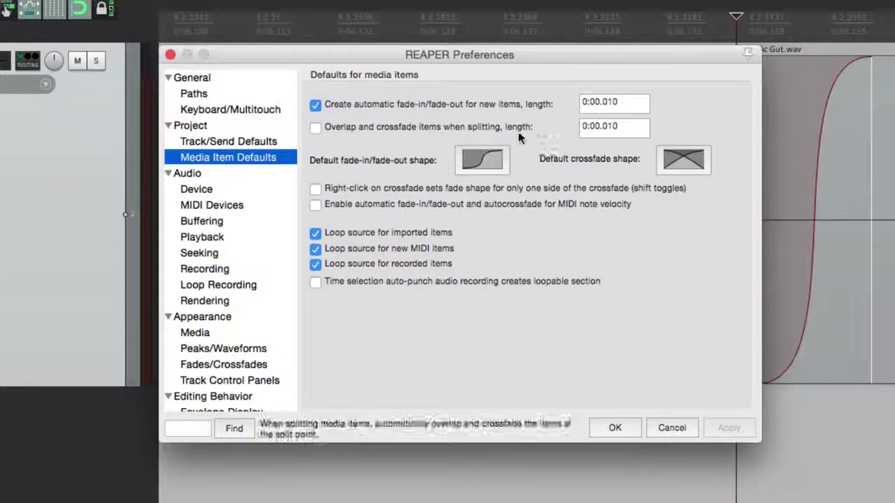
left_click(317, 129)
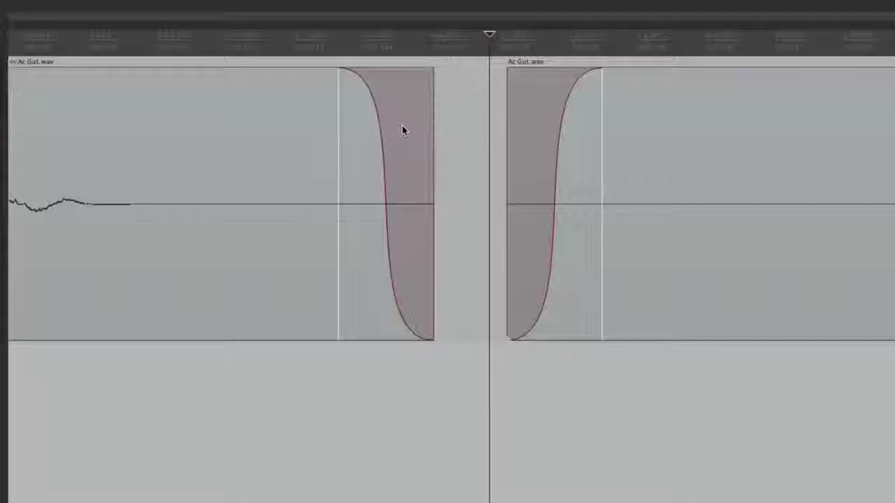
- Split the Ac Gut.wav item at the quiet gap after beat 4.4 and inspect the crossfade at the split
scroll(402, 127, "down", 4)
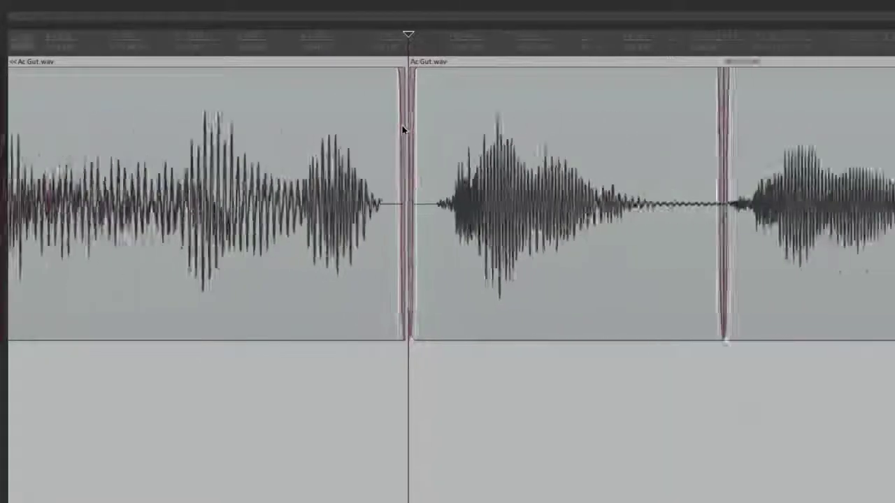
scroll(404, 130, "down", 2)
scroll(412, 125, "right", 5)
left_click(498, 186)
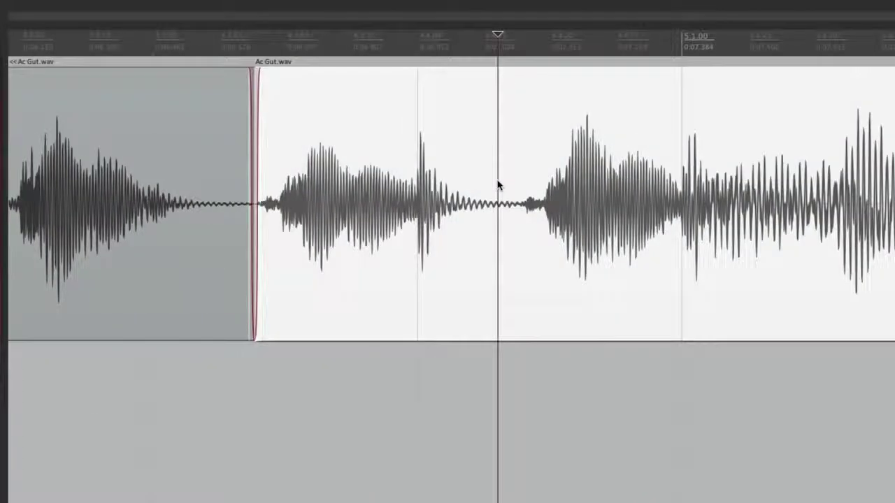
key("s")
scroll(498, 183, "up", 5)
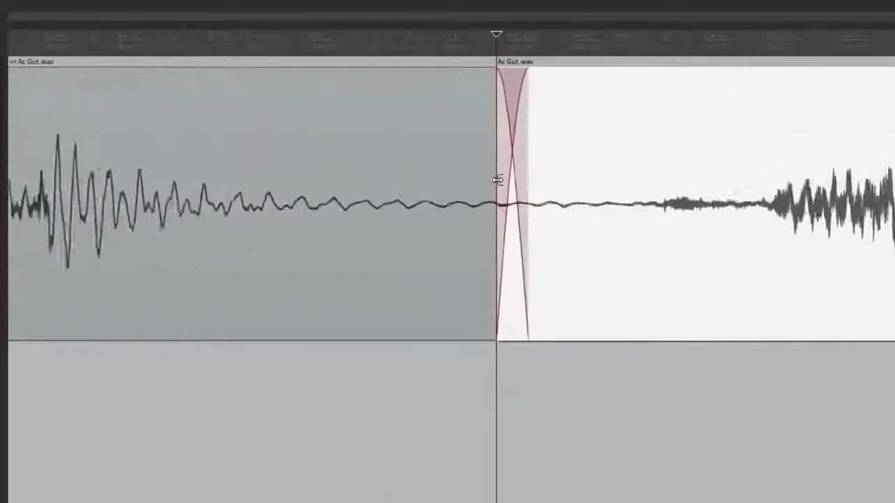
scroll(497, 180, "up", 4)
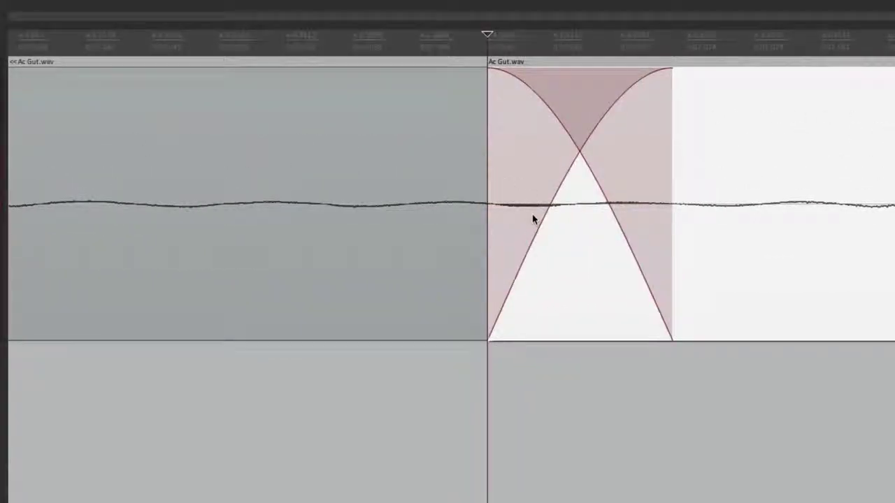
left_click(371, 445)
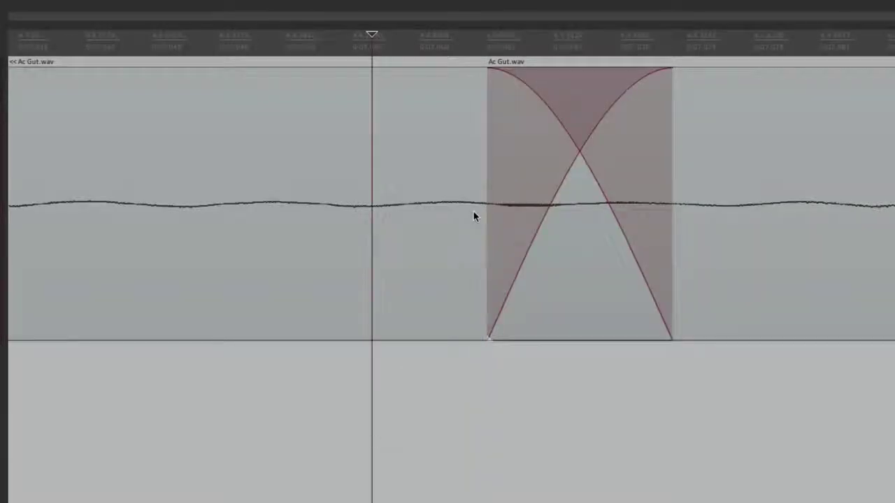
- Set the overlap and crossfade length for splitting items to 0:00.100 in the Media Item Defaults preferences
key("super+comma")
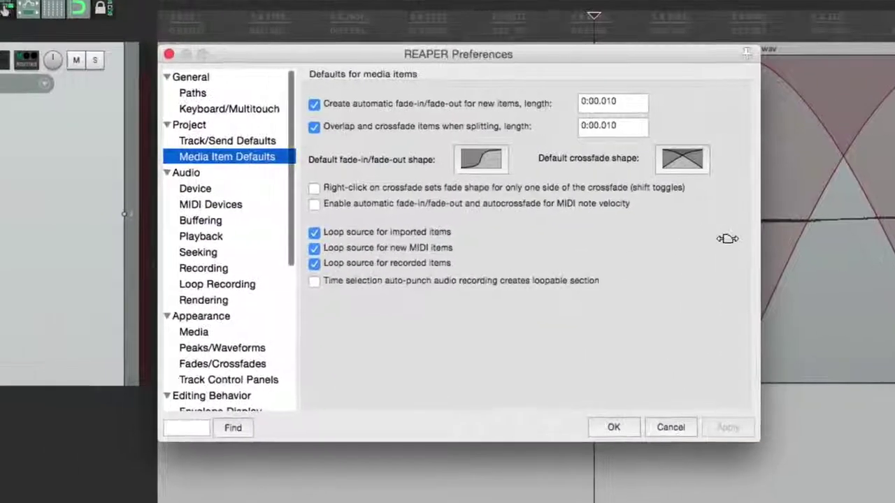
left_click(630, 128)
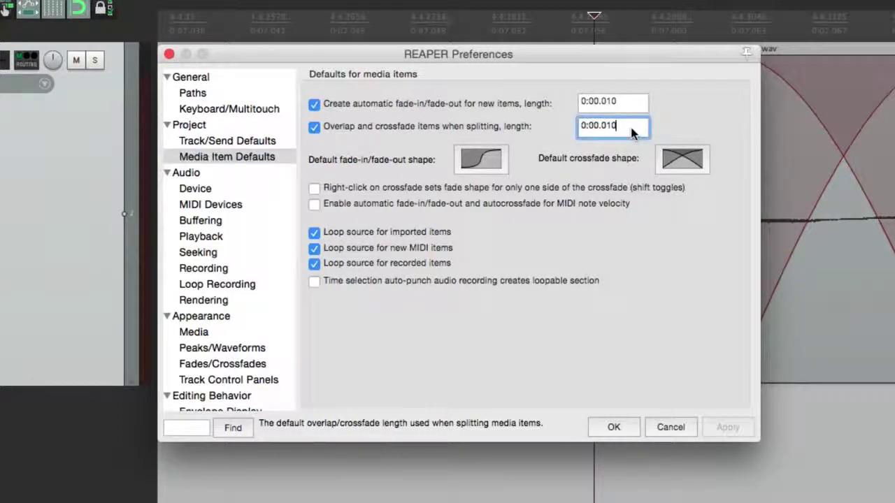
key("BackSpace")
key("BackSpace")
key("BackSpace")
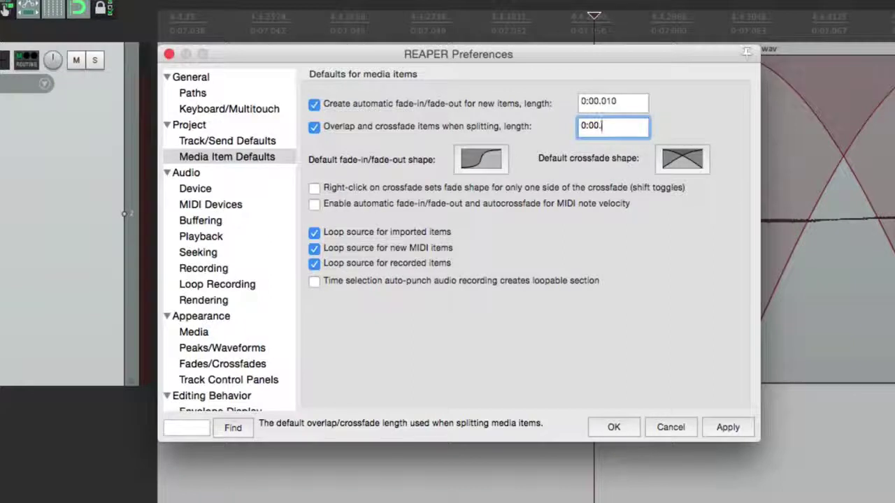
type("100")
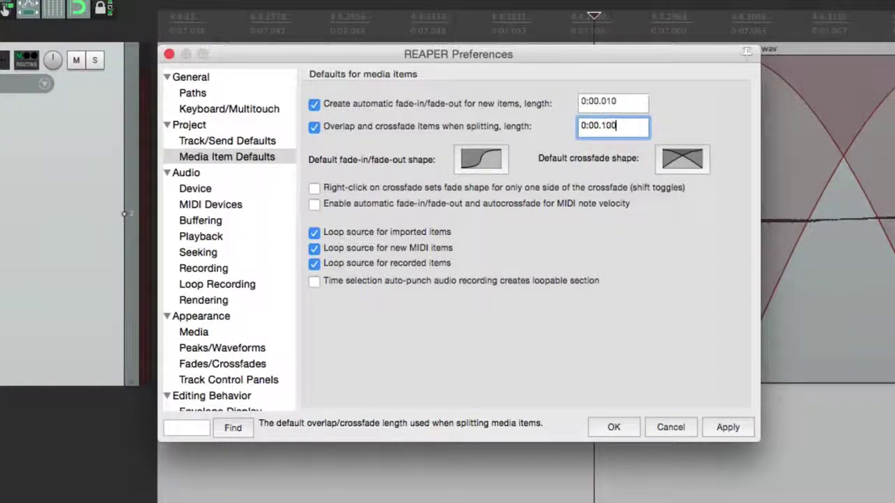
key("Return")
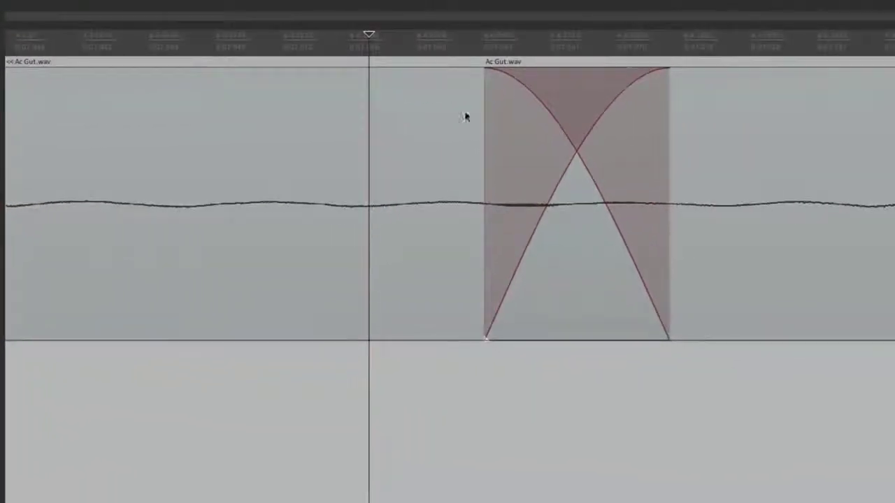
- Split the item at the silent gap after beat 5.2 and shift the crossfade earlier, fully into the silence
scroll(533, 95, "down", 3)
scroll(533, 95, "down", 3)
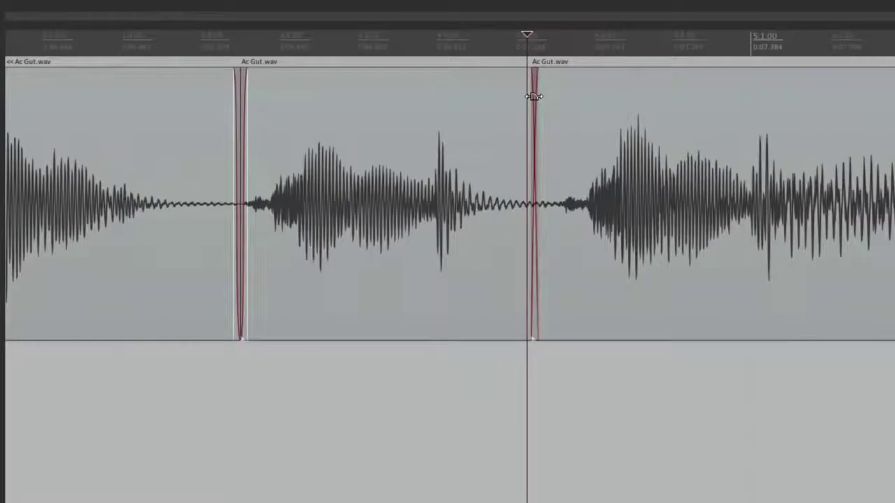
scroll(533, 93, "right", 5)
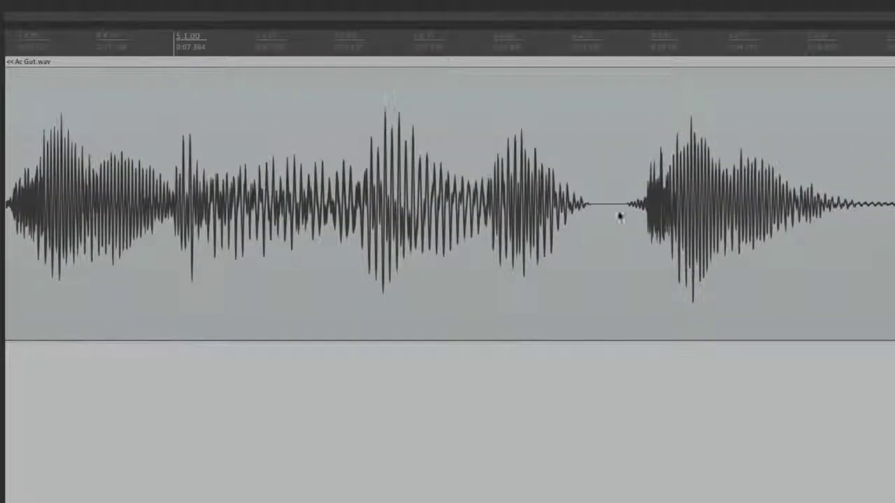
left_click(609, 212)
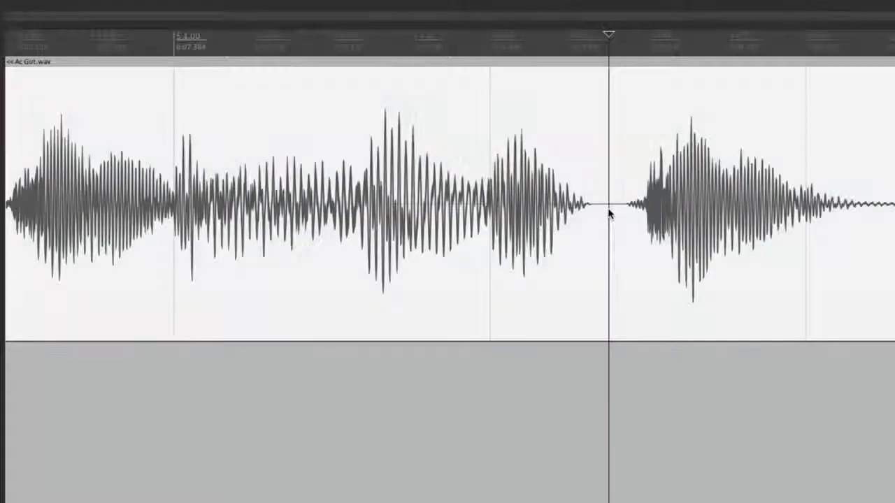
key("ctrl+e")
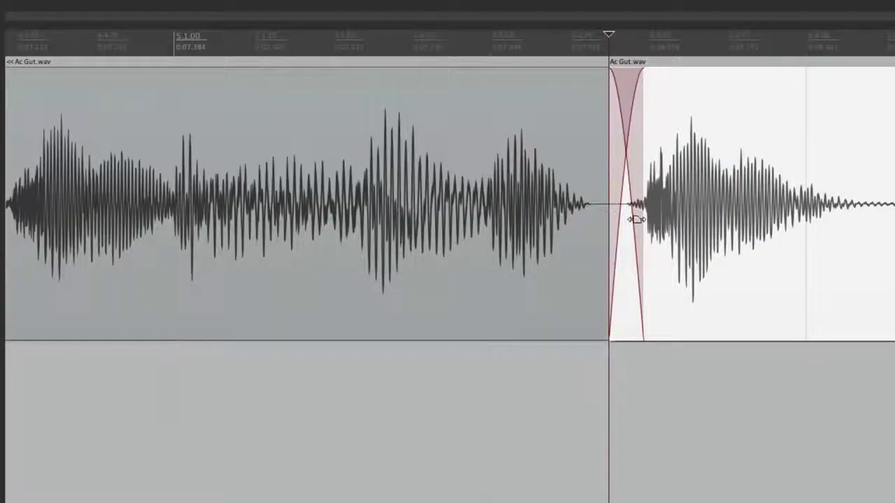
scroll(636, 219, "up", 4)
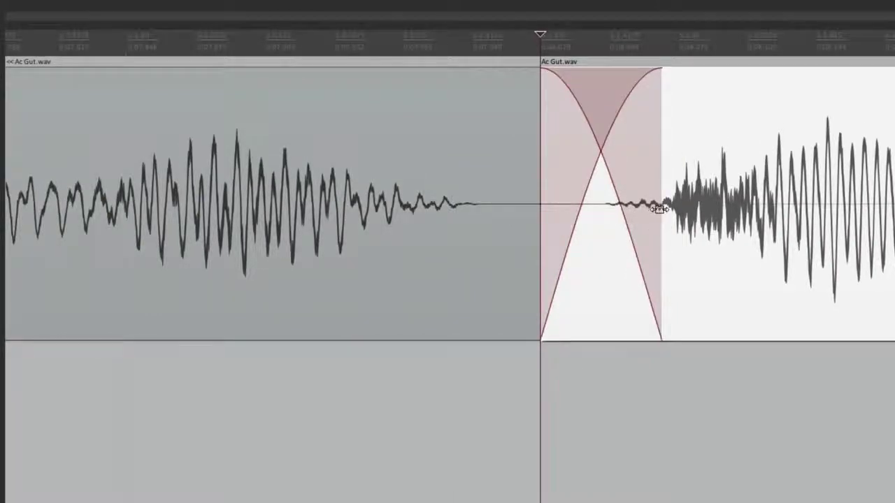
left_click_drag(659, 208, 595, 228)
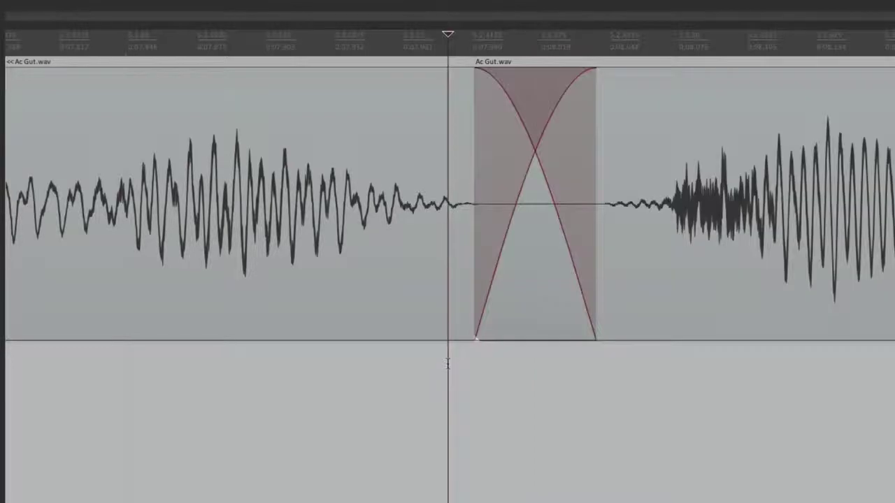
- Set the split crossfade length to 0:00.010 and disable overlapping and crossfading items when splitting
key("super+comma")
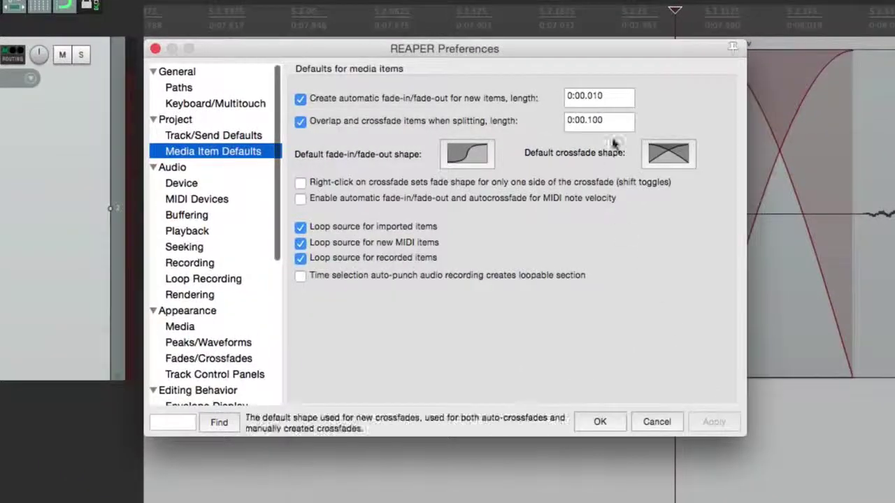
left_click(616, 124)
key("BackSpace")
key("BackSpace")
key("BackSpace")
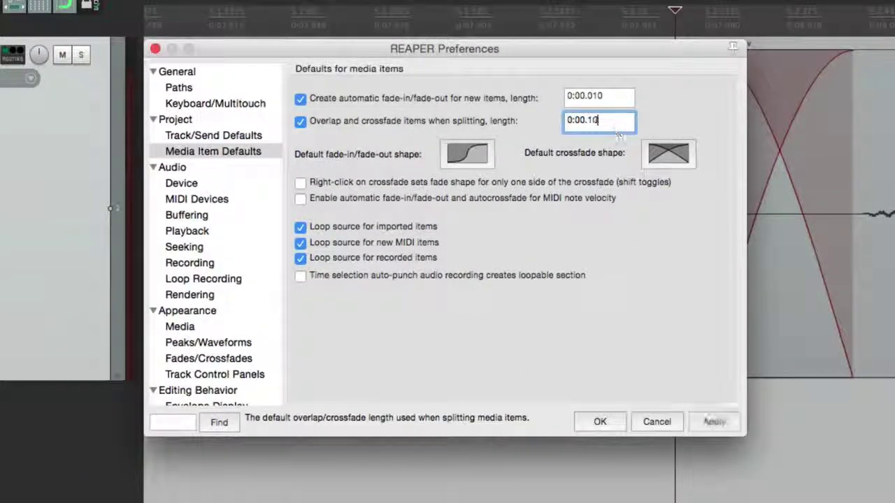
type("010")
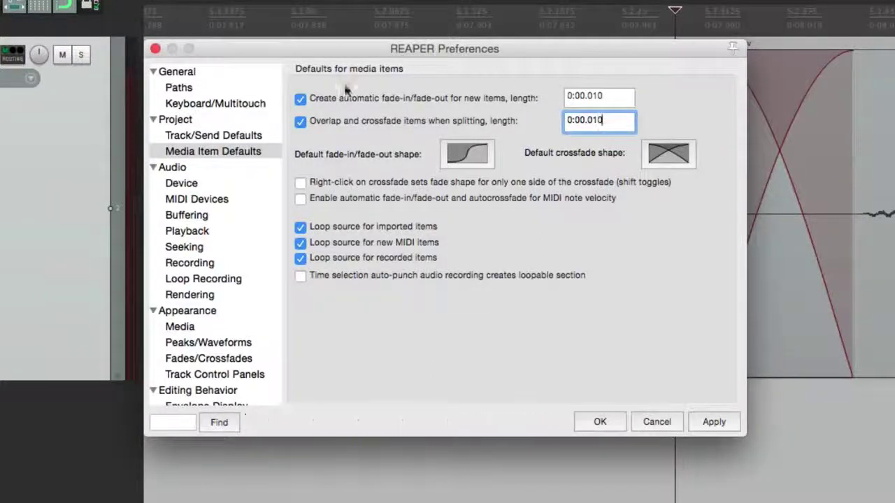
left_click(300, 121)
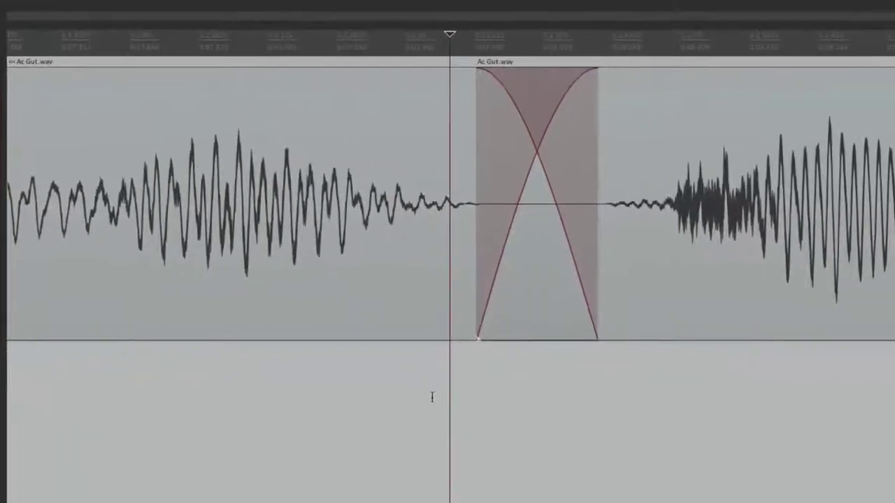
- Split the item at the quiet gap after beat 5.3 and inspect the fade-out and fade-in at the split
scroll(762, 475, "down", 5)
scroll(785, 434, "right", 3)
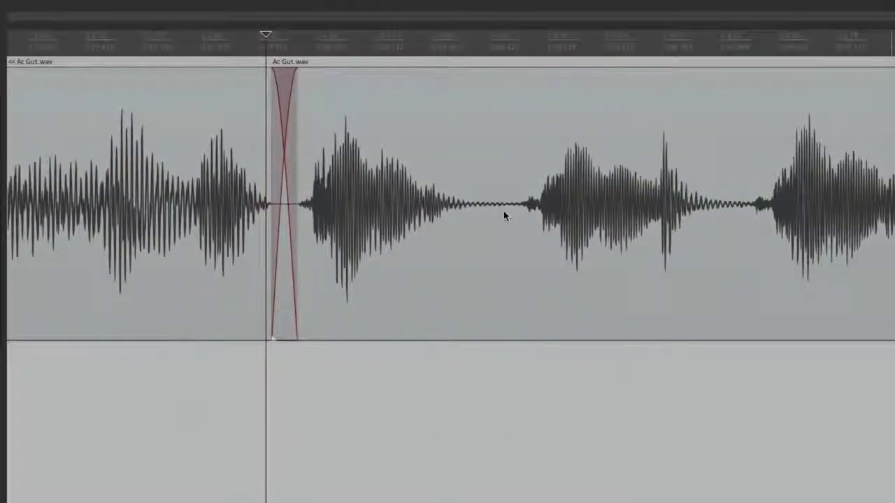
left_click(504, 210)
scroll(503, 209, "up", 4)
left_click_drag(504, 210, 464, 146)
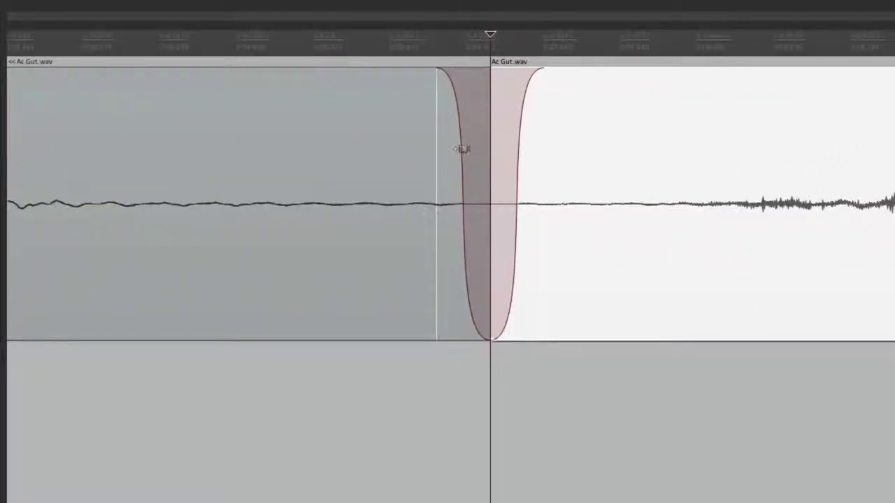
left_click(499, 167)
left_click(508, 168)
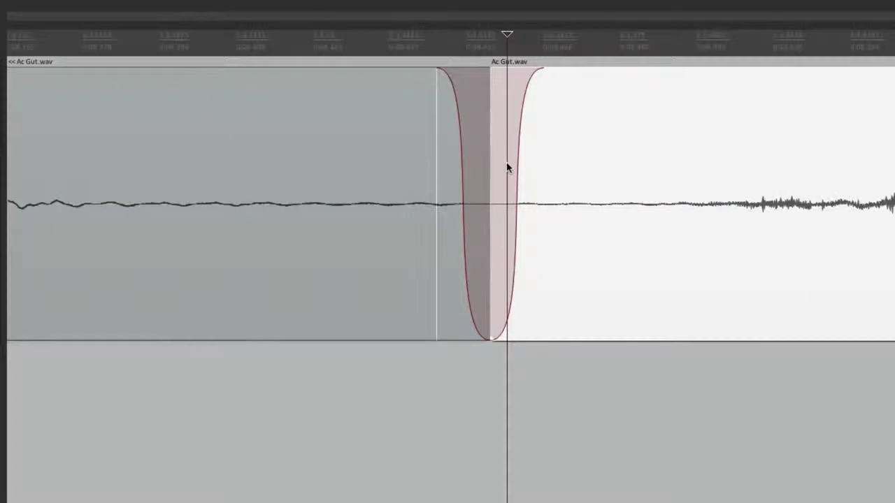
left_click(458, 144)
left_click(383, 378)
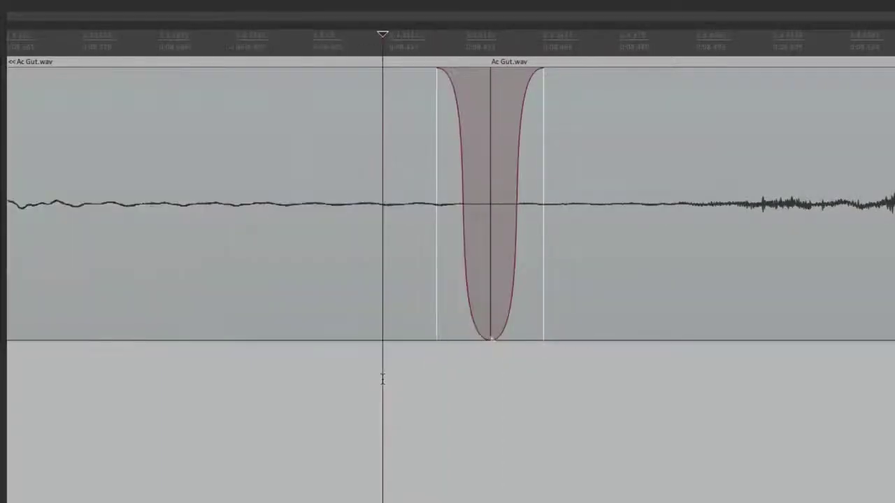
- Set the default fade-in/fade-out shape to the rounded, fast-start curve and keep the second shape as the default crossfade
key("ctrl+p")
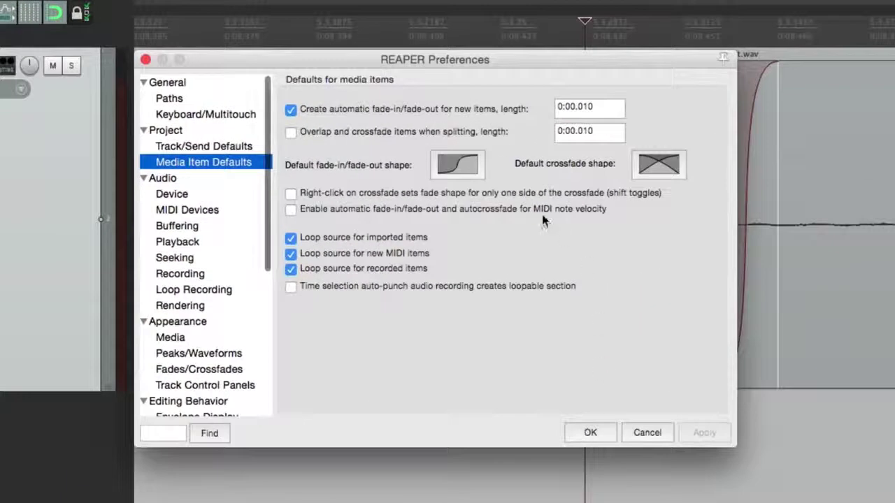
left_click(473, 175)
left_click(485, 192)
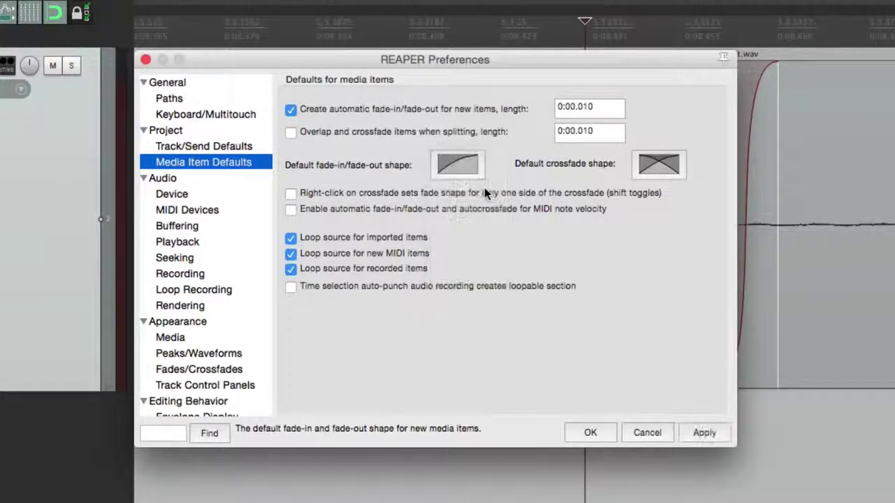
left_click(655, 165)
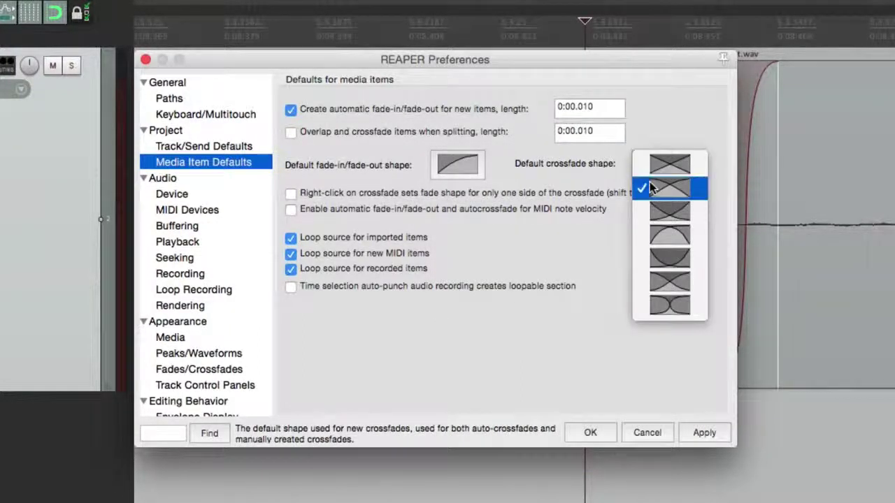
left_click(649, 188)
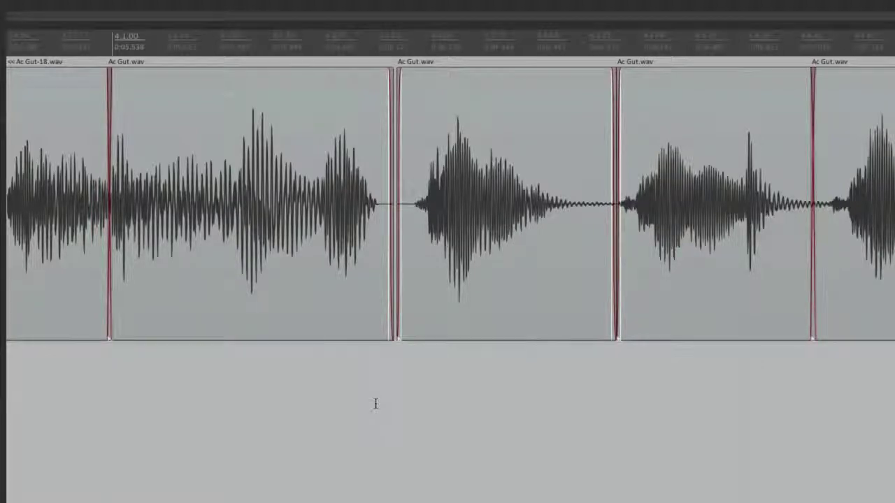
- Lengthen slightly the fade-in of the item that follows the gap at the first split
scroll(396, 352, "up", 10)
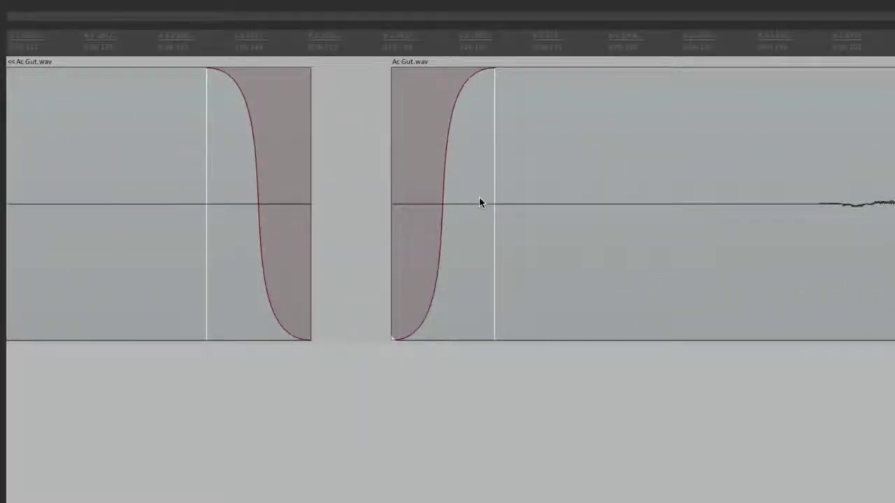
mouse_move(494, 202)
left_mouse_down()
mouse_move(459, 202)
mouse_move(503, 203)
left_mouse_up()
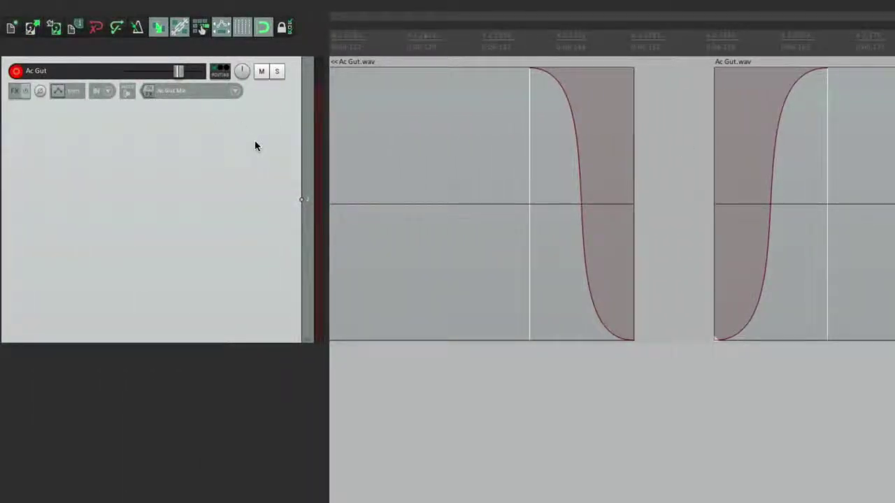
- Select all items, filter the action list by "fade", and run "Item: Cycle through fade-in shapes" once
key("ctrl+a")
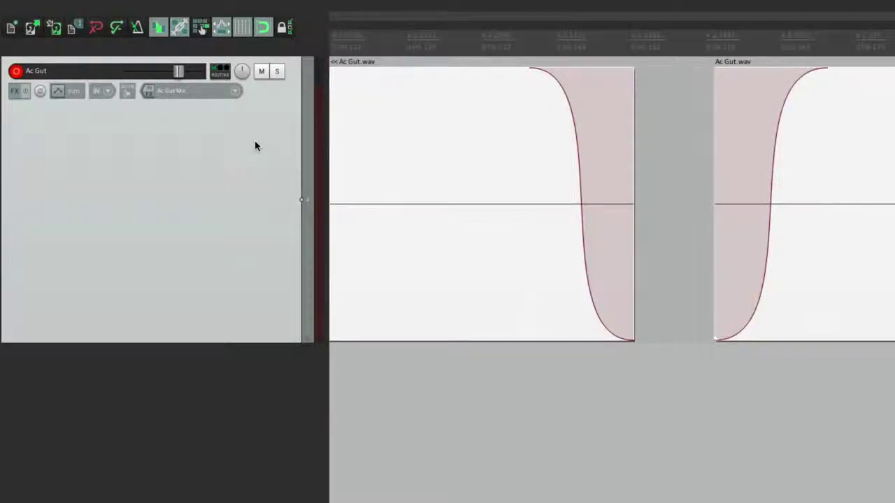
mouse_move(660, 3)
left_click(361, 7)
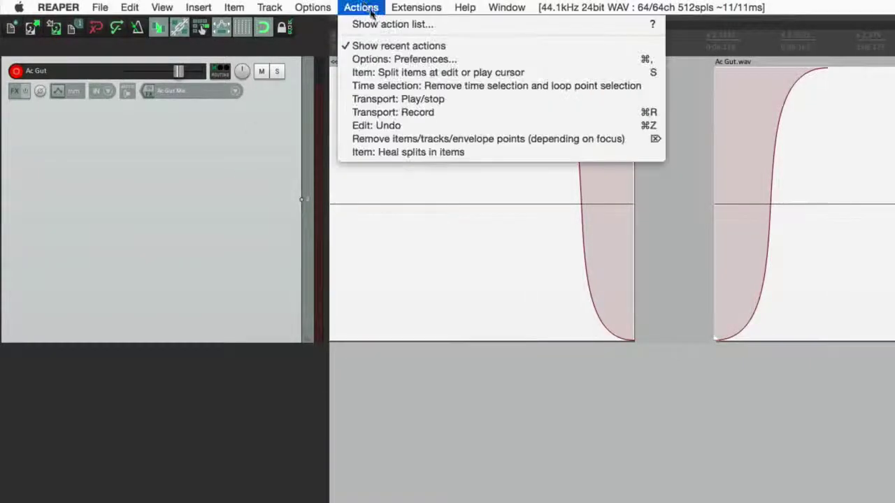
left_click(375, 24)
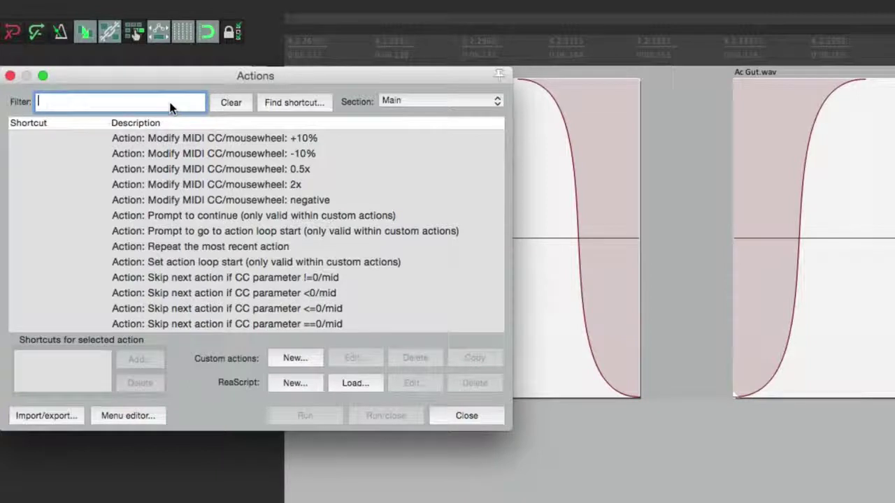
type("fade")
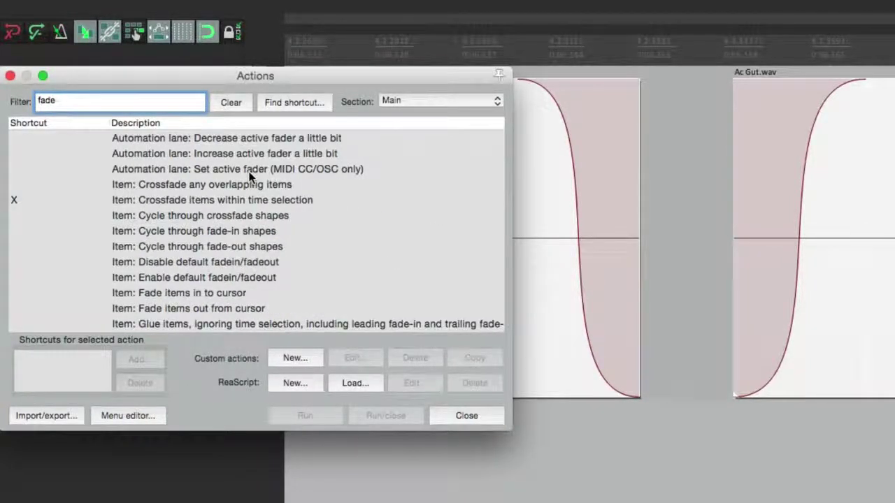
scroll(266, 245, "down", 3)
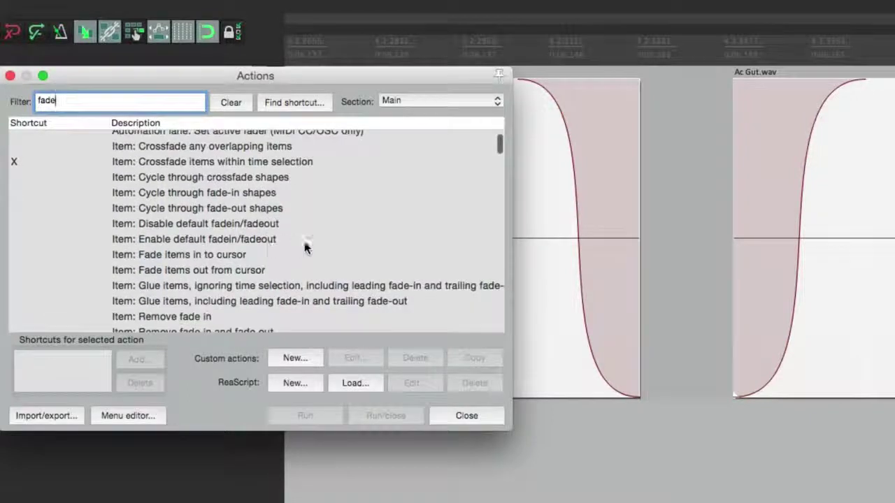
left_click(250, 194)
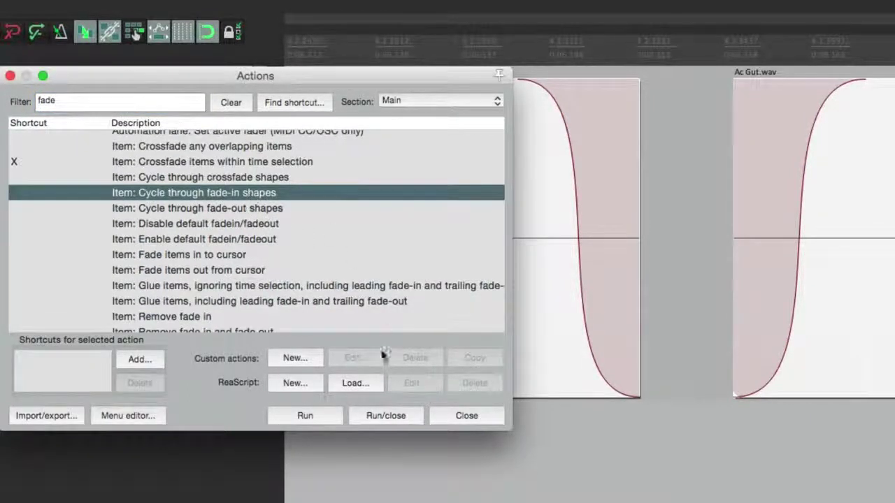
left_click(305, 416)
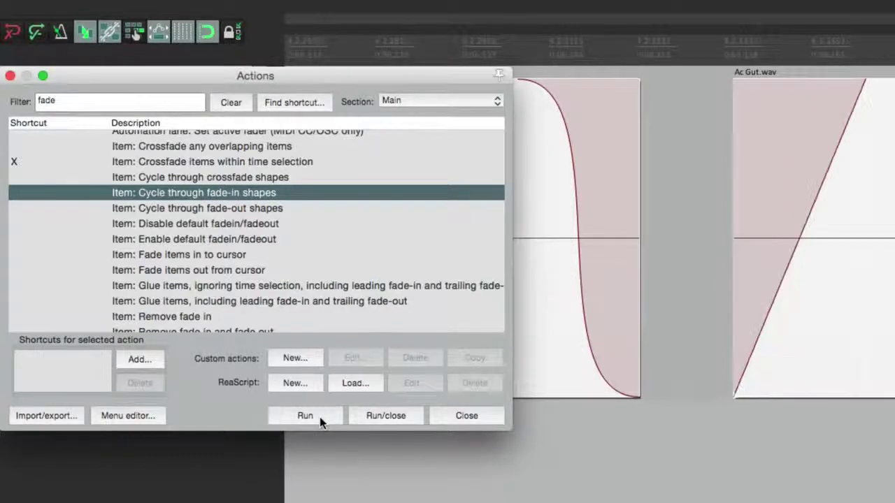
- Cycle the fade-in shapes of the items meeting at the next split until the fade-in is a gentle S-curve
left_click(736, 366)
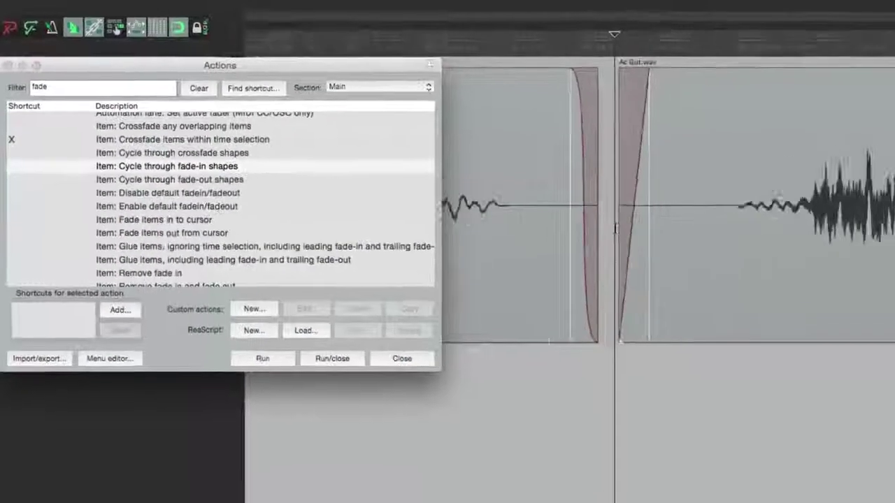
scroll(615, 227, "down", 5)
scroll(800, 220, "up", 5)
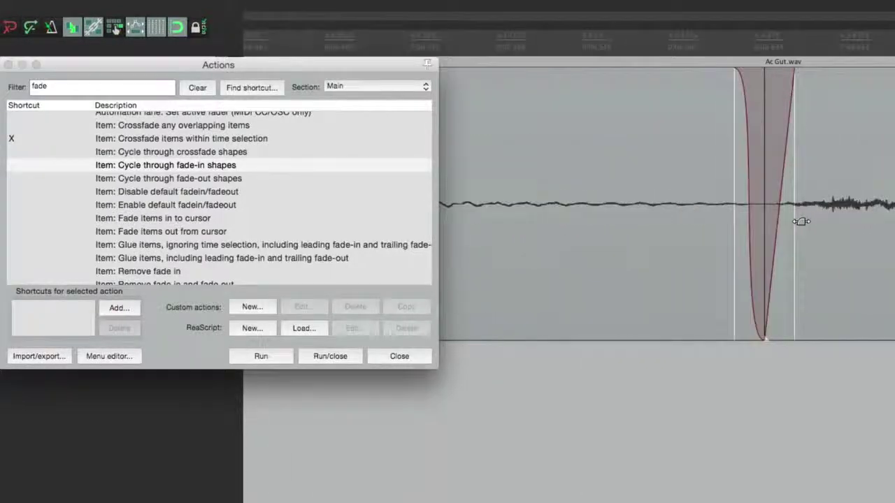
scroll(800, 220, "up", 3)
scroll(717, 236, "up", 2)
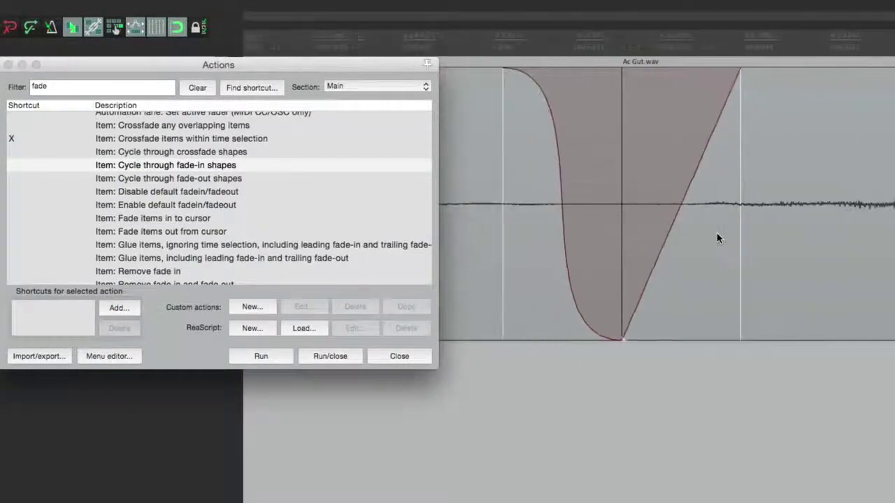
scroll(724, 210, "left", 3)
left_click(769, 186)
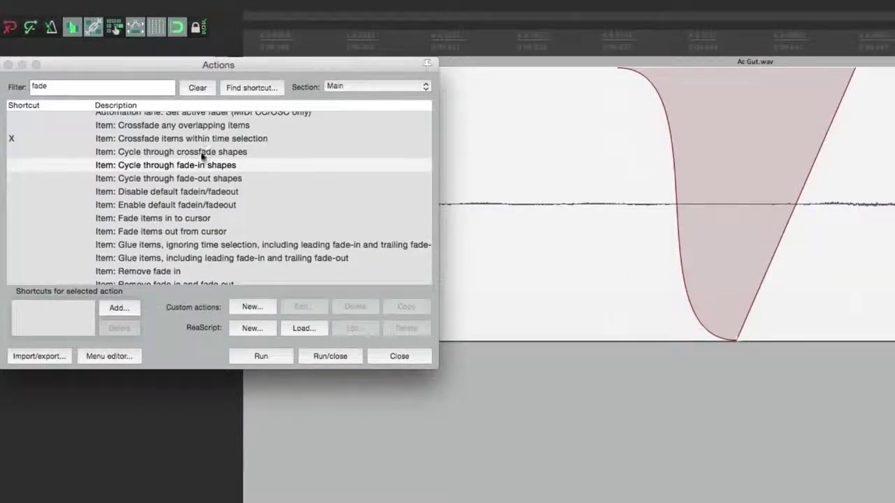
left_click(200, 165)
left_click(282, 357)
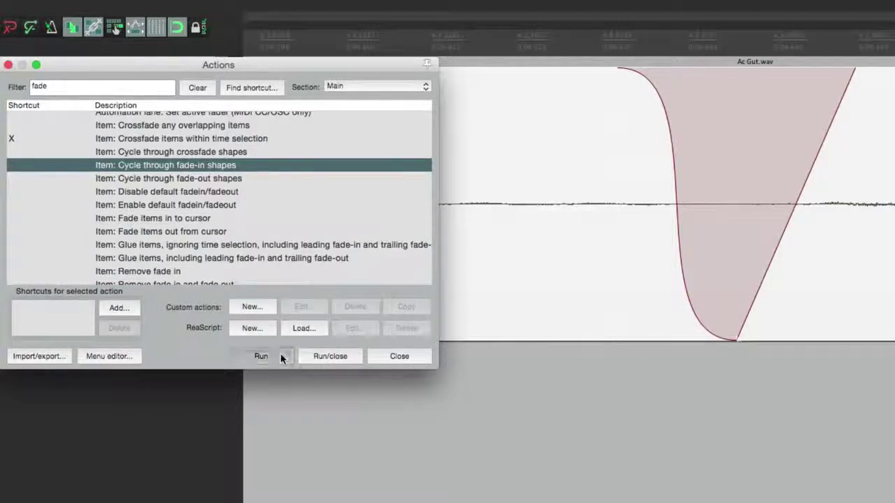
left_click(282, 357)
left_click(282, 357)
left_click(281, 358)
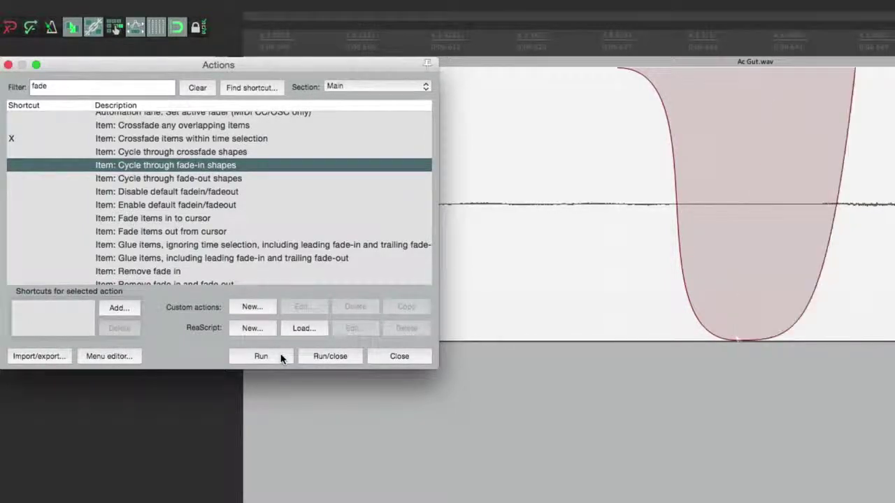
left_click(282, 357)
left_click(282, 357)
left_click(282, 358)
left_click(282, 358)
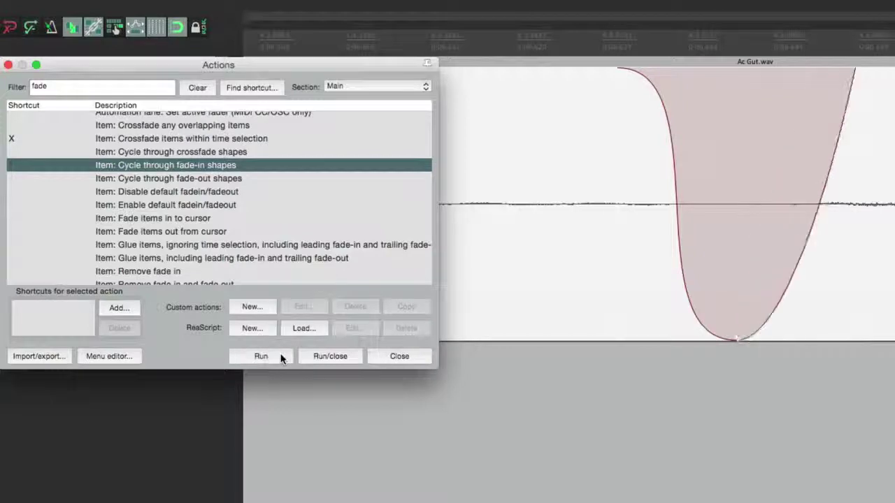
left_click(282, 357)
left_click(282, 357)
left_click(282, 357)
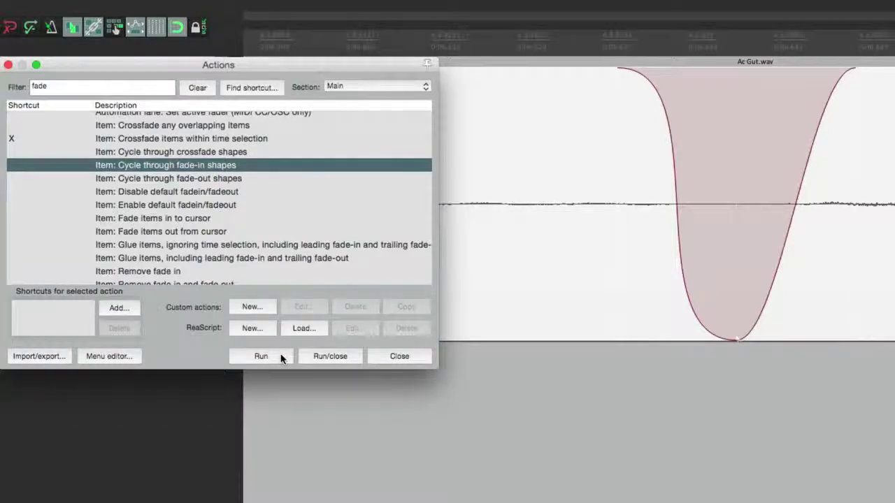
- Run "Item: Cycle through fade-out shapes" repeatedly on the selected items until the fade-out is the steep S-curve again
left_click(225, 173)
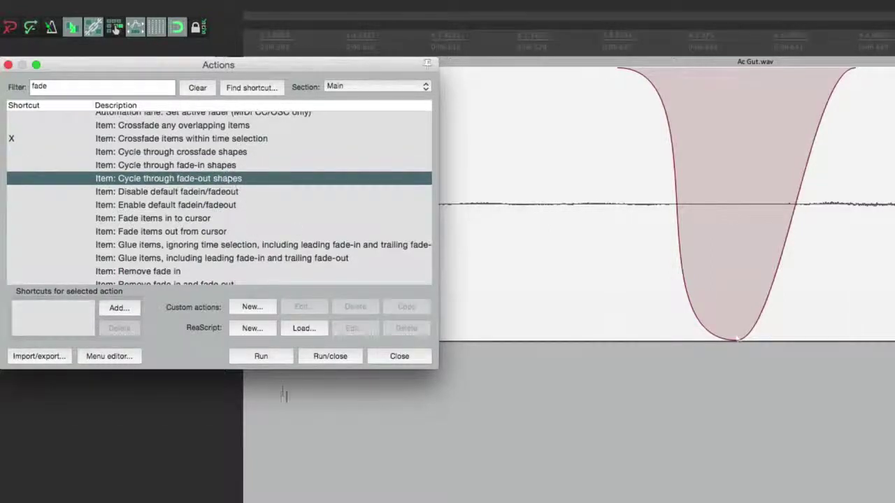
left_click(273, 362)
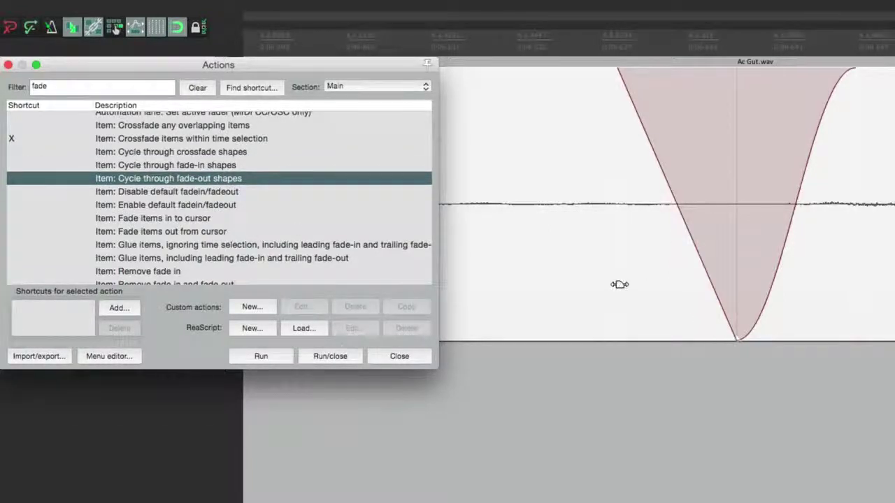
left_click(260, 358)
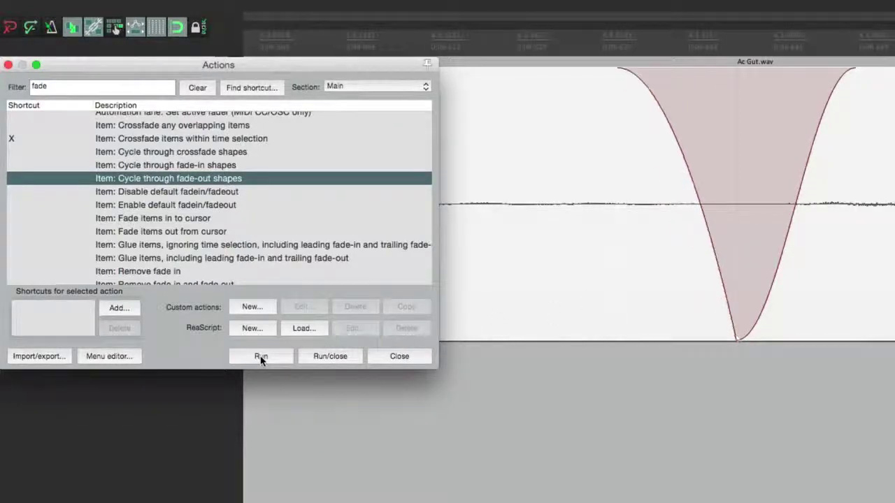
left_click(260, 358)
left_click(260, 358)
left_click(260, 358)
left_click(261, 358)
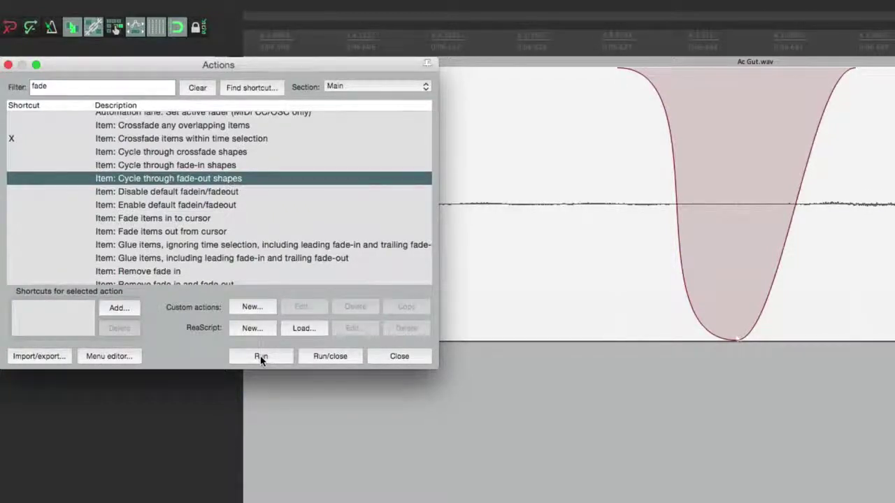
- Locate the actions that fade items in to and out from the cursor, and place the edit cursor at the first note's onset, just before 2.1.00
left_click(213, 219)
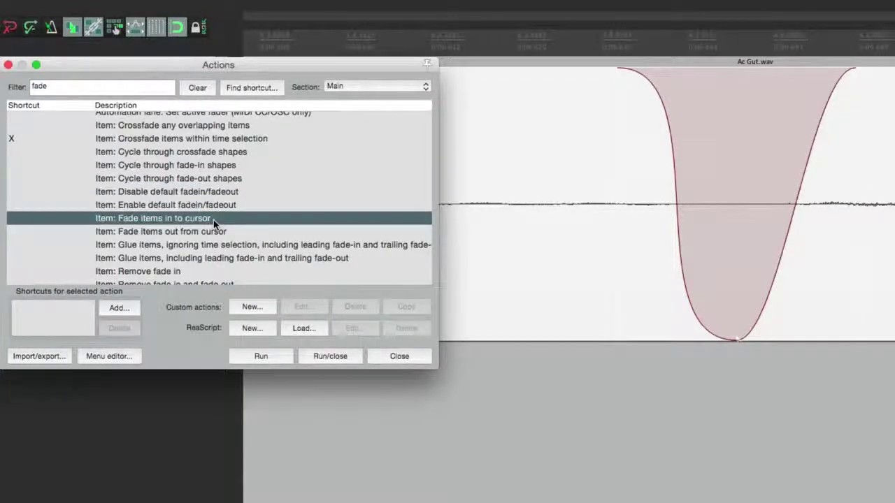
left_click(228, 231)
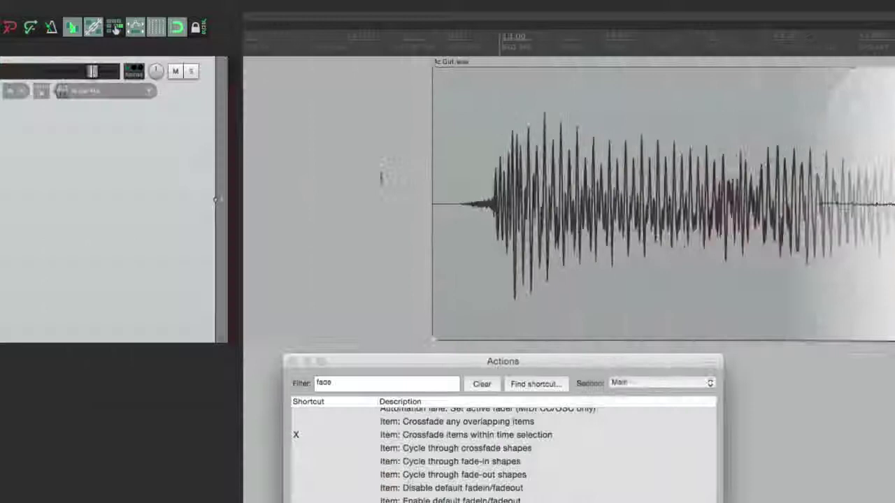
scroll(301, 311, "up", 3)
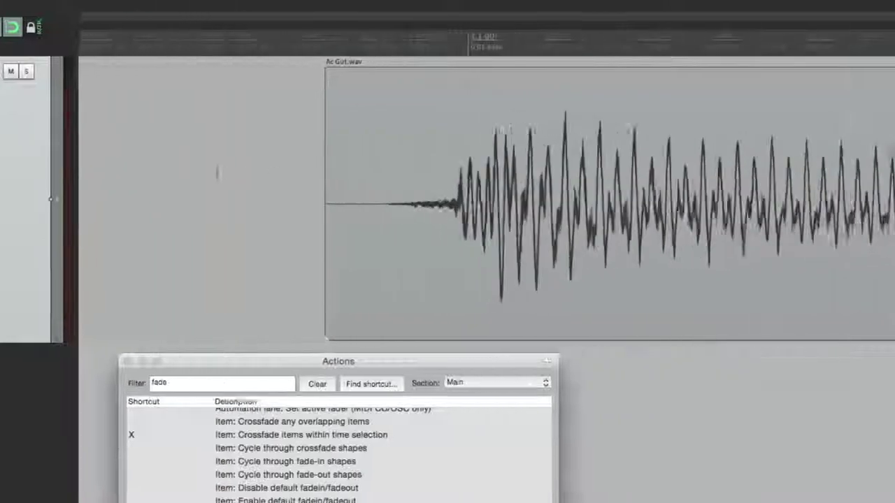
left_click(428, 140)
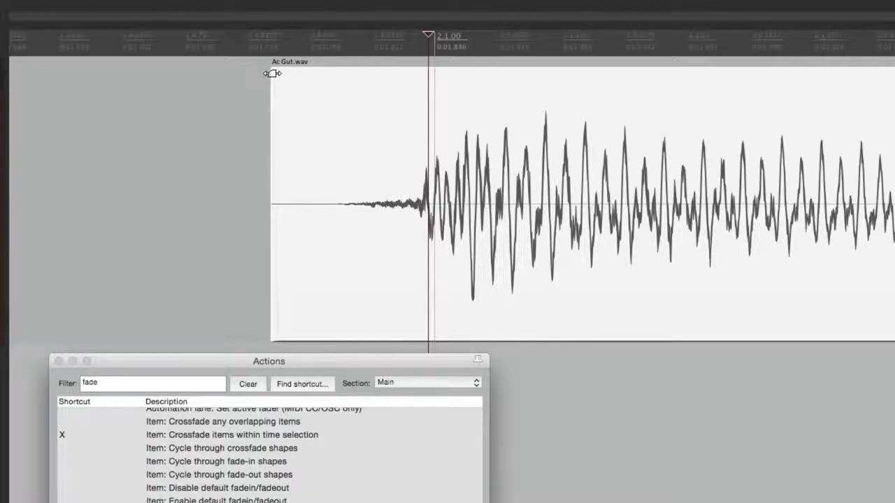
- Try a manual fade-in on the first item from its start to the edit cursor and undo it
left_click_drag(273, 73, 425, 90)
key("super+z")
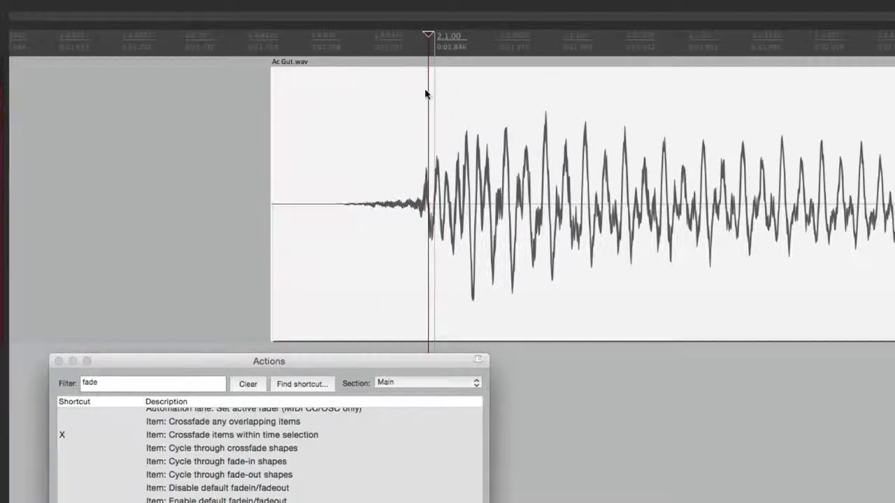
- Move along the first item past its opening note toward the quieter passages
scroll(408, 123, "down", 4)
scroll(406, 117, "right", 6)
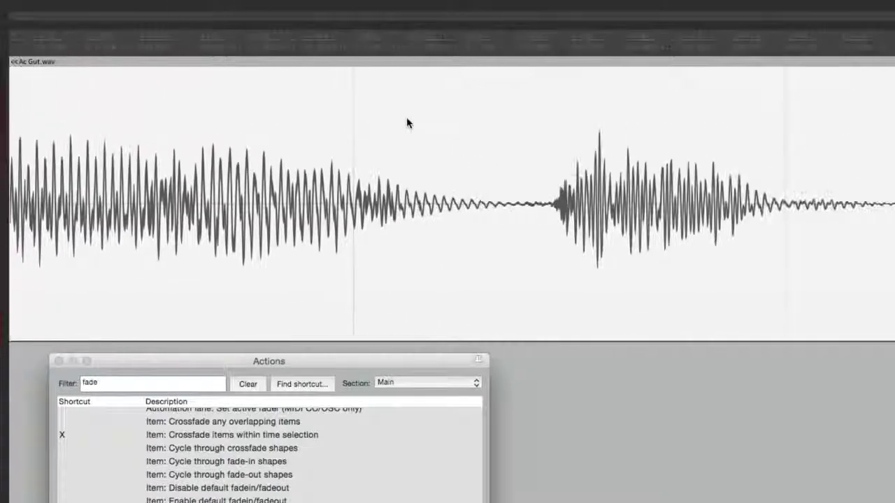